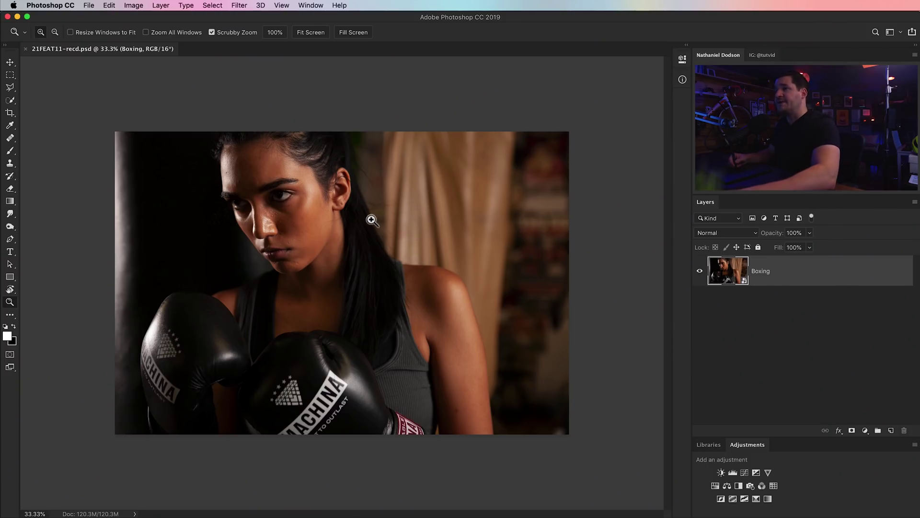
Examine the skin of the face and forehead up close for blemishes and stray hairs.
key("v")
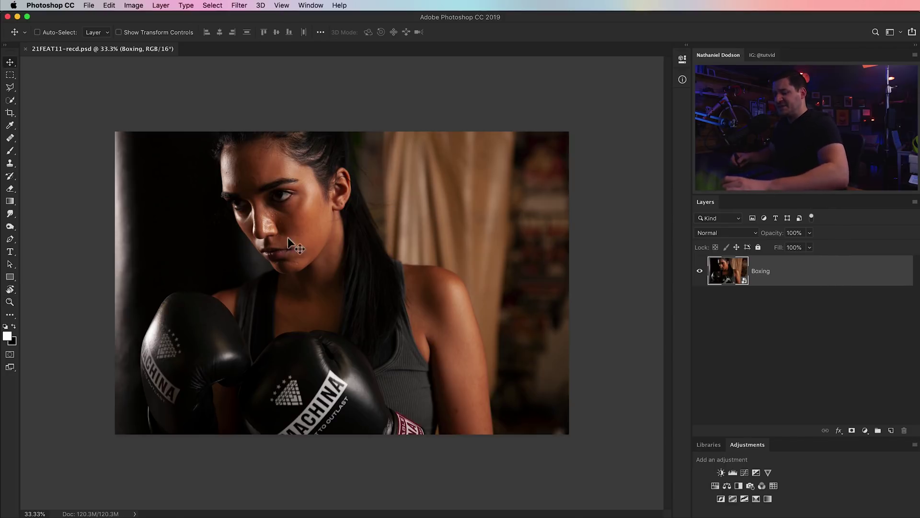
key("z")
left_click(288, 206)
left_click(264, 211)
left_click(266, 181)
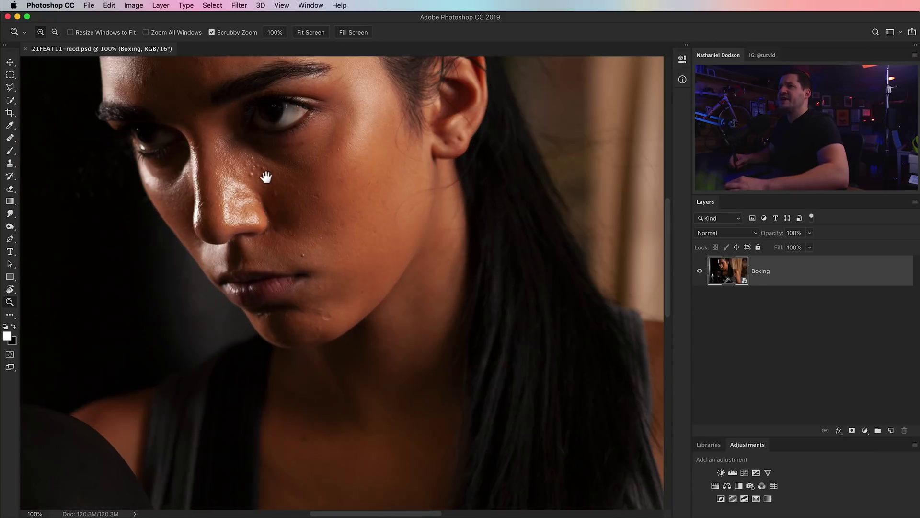
left_click(300, 243)
left_click_drag(305, 272, 374, 371)
left_click_drag(327, 230, 312, 136)
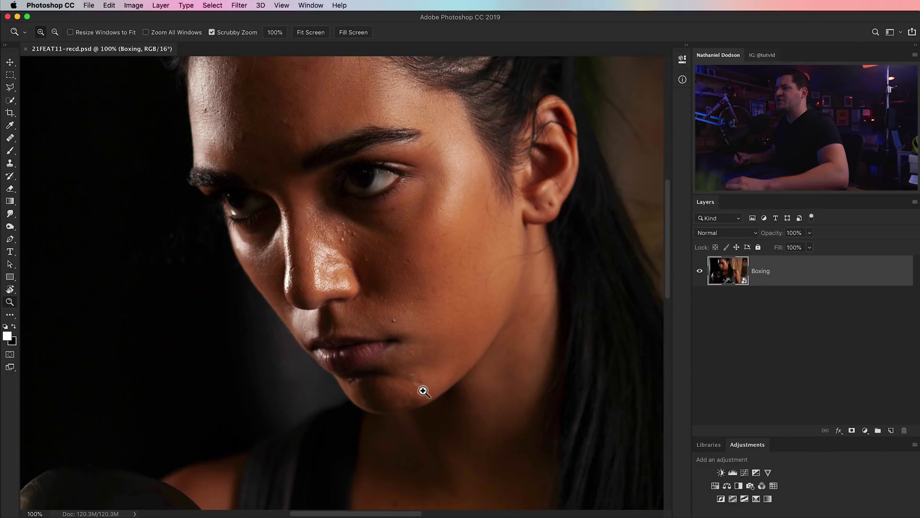
left_click_drag(386, 306, 381, 259)
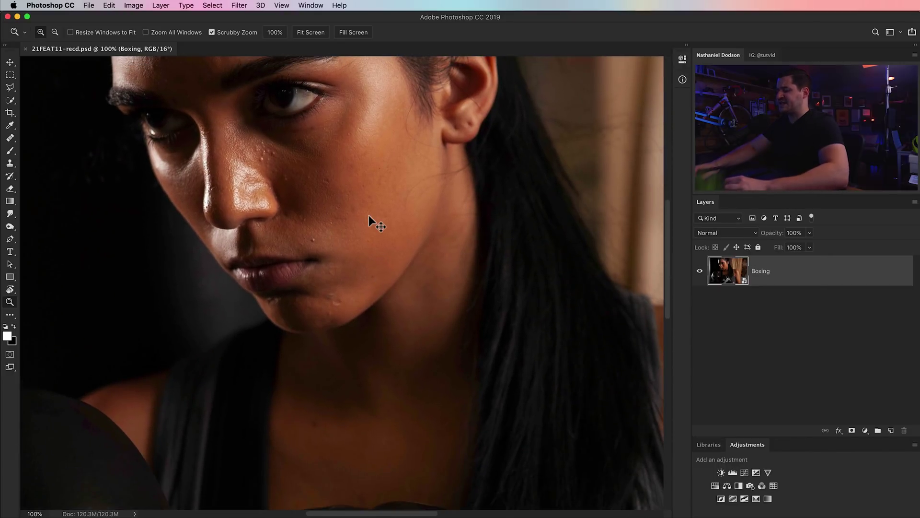
key("super+minus")
key("super+minus")
key("super+minus")
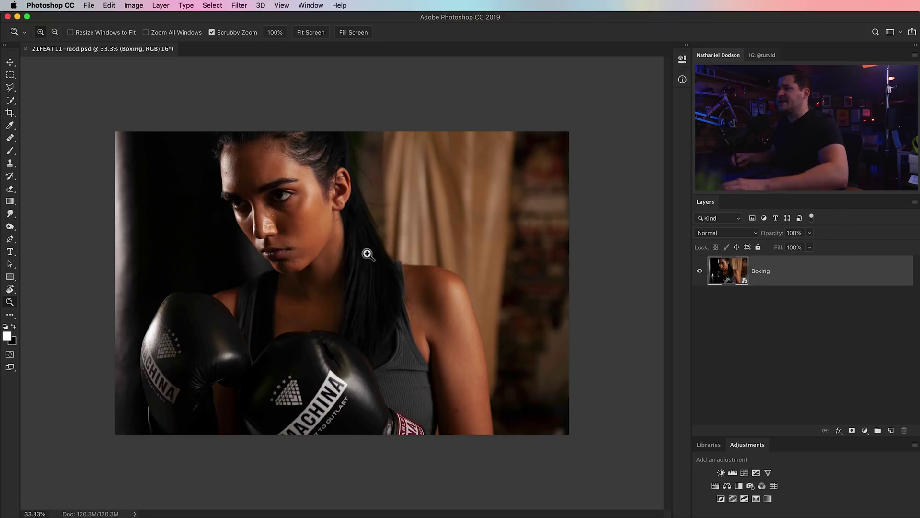
left_click_drag(269, 221, 315, 413)
left_click(276, 227)
left_click_drag(240, 96, 340, 172)
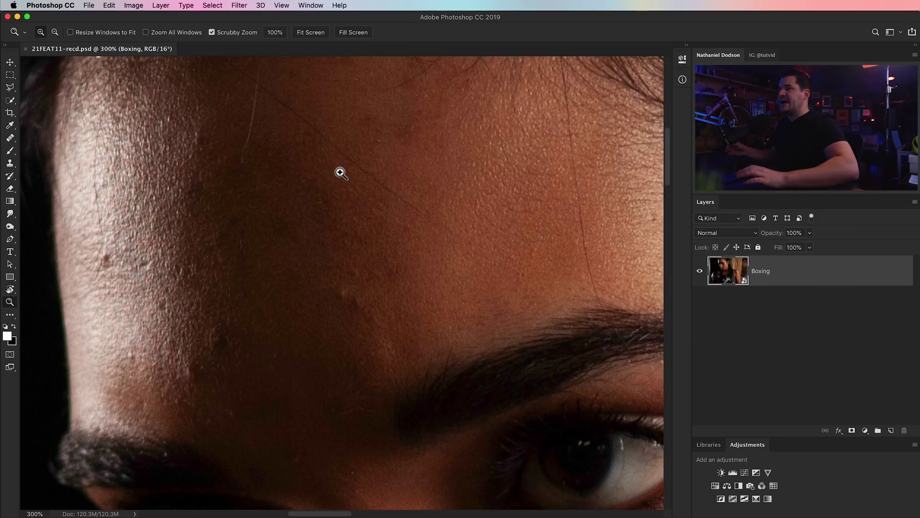
left_click_drag(324, 309, 370, 243)
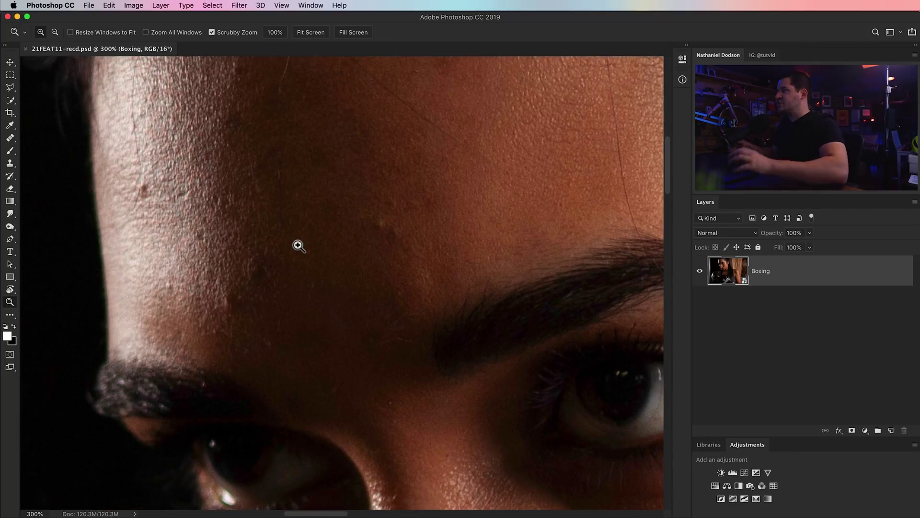
left_click_drag(391, 221, 427, 269)
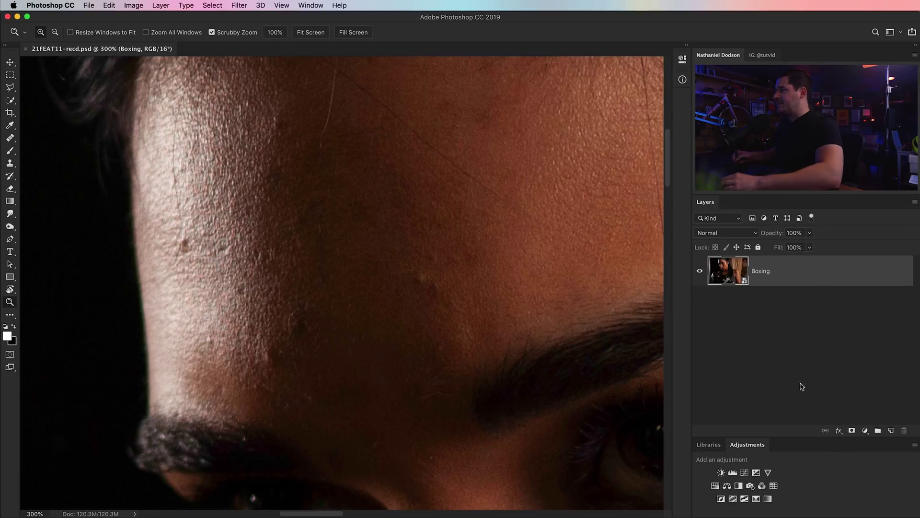
Add a new blank layer above the Boxing layer and name it "healing".
left_click(892, 431)
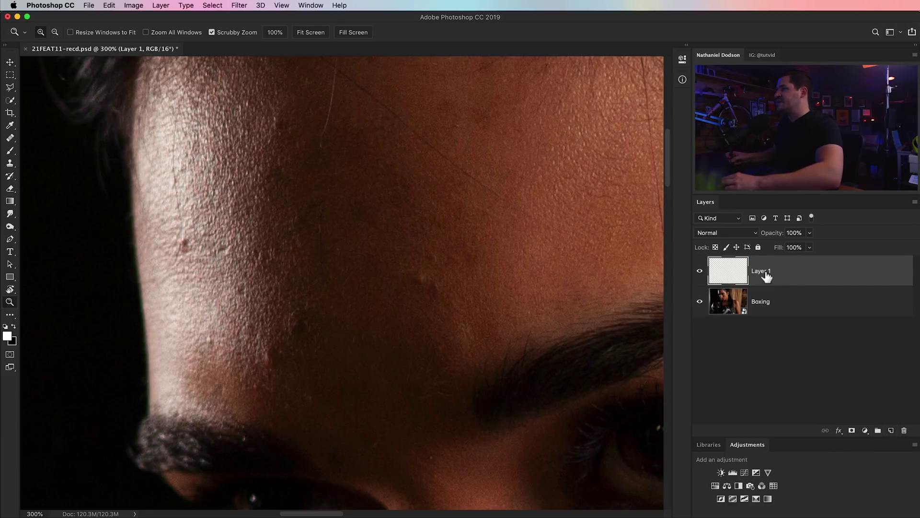
double_click(766, 274)
type("heal")
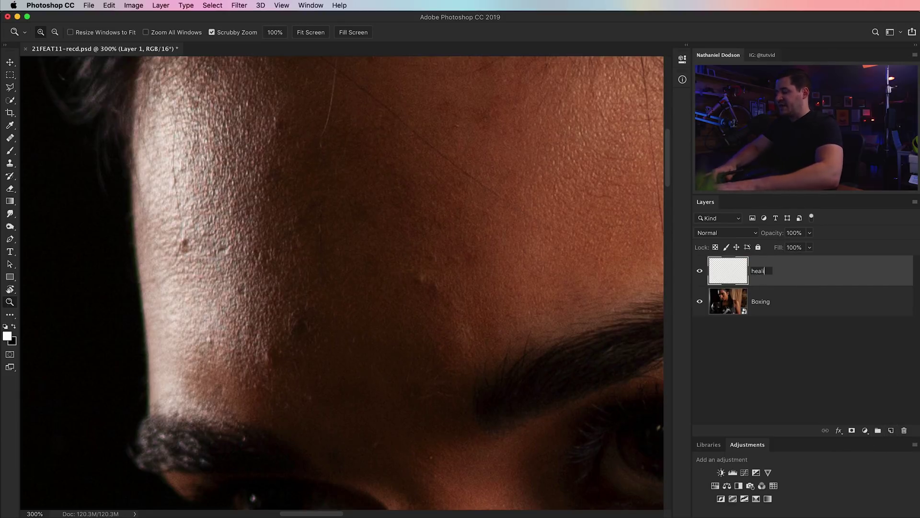
type("ing")
key("Return")
Set up the Healing Brush to sample Current & Below with a diffusion of 1.
mouse_move(10, 138)
left_mouse_down()
mouse_move(65, 148)
mouse_move(54, 148)
left_mouse_up()
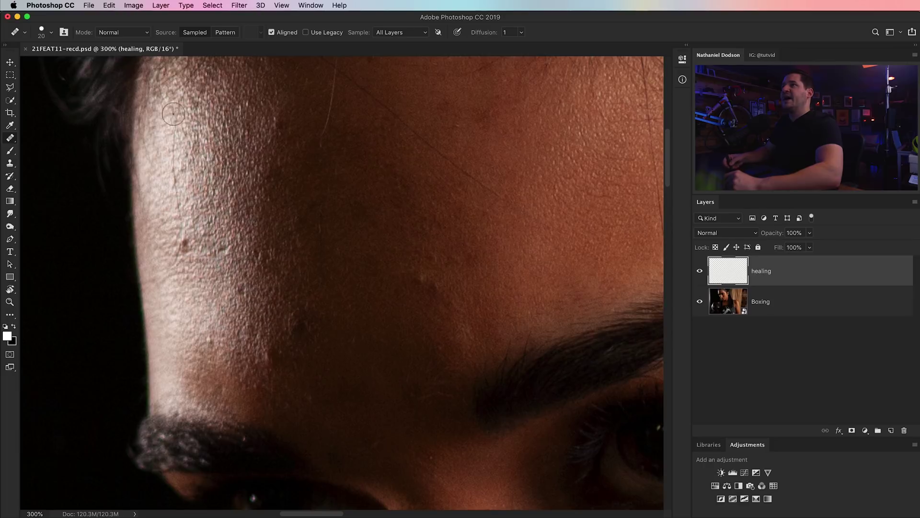
left_click(401, 32)
left_click(402, 21)
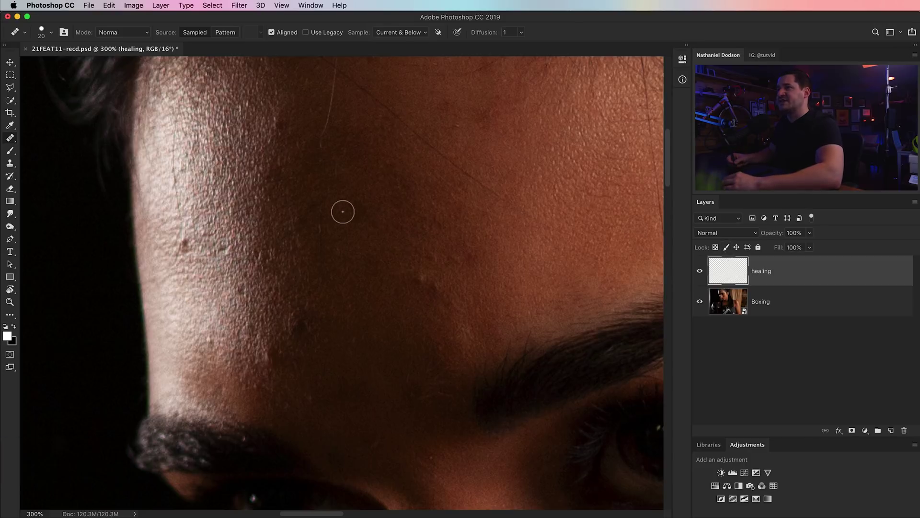
right_click(348, 210)
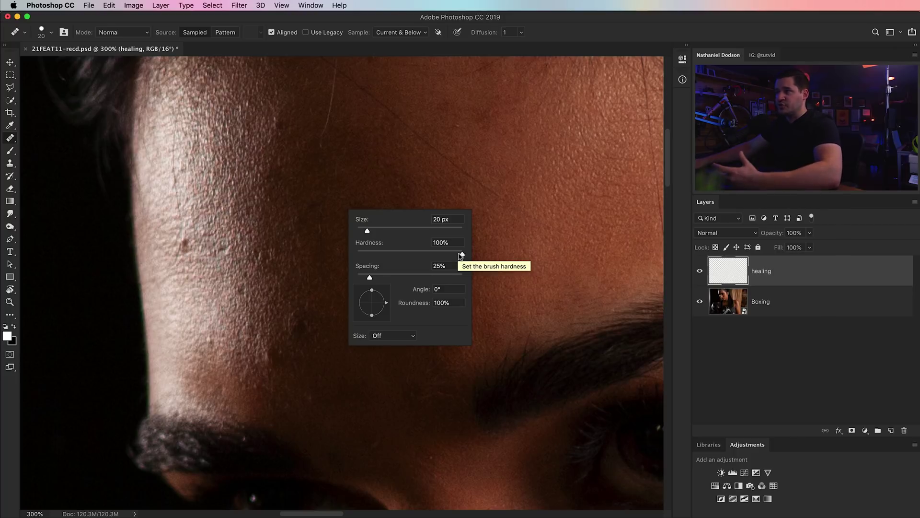
left_click(523, 32)
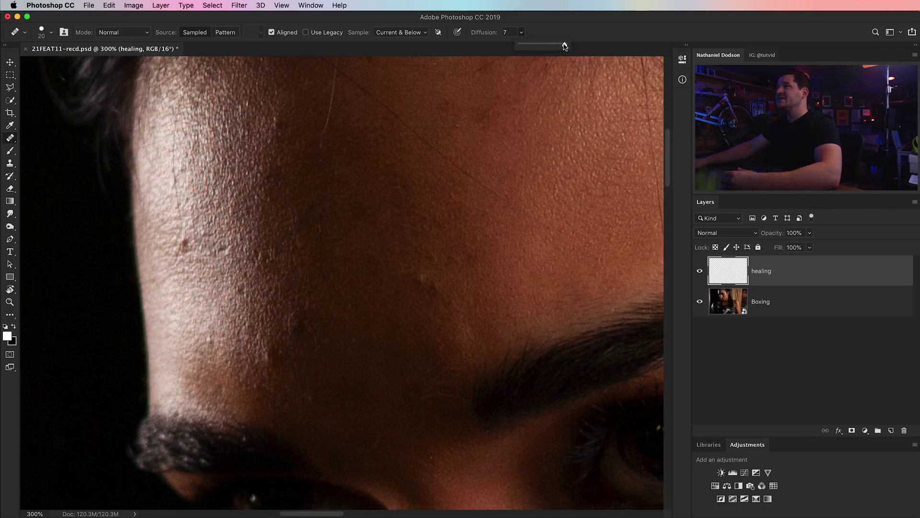
left_click_drag(565, 46, 546, 46)
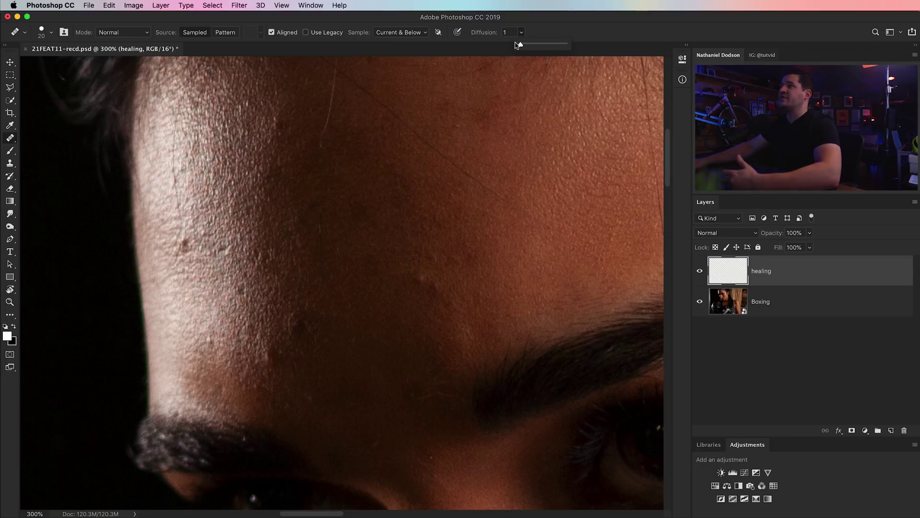
left_click(532, 32)
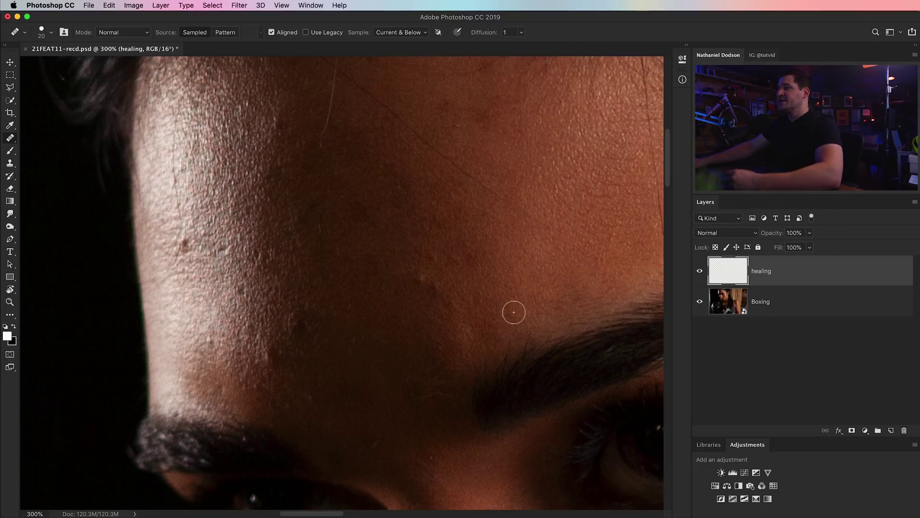
Heal the blemishes on the forehead with the Healing Brush, reducing its size to 9 px for the smaller spots.
left_click_drag(169, 317, 194, 334)
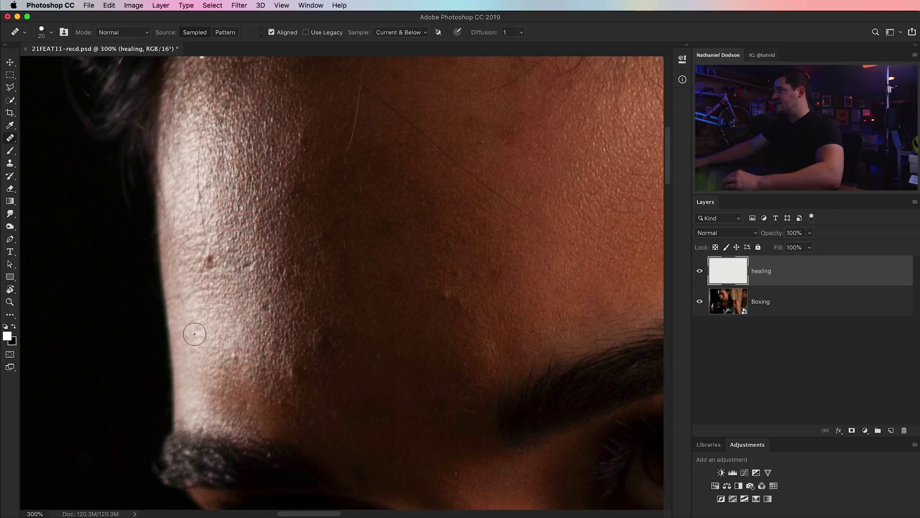
left_click(210, 266)
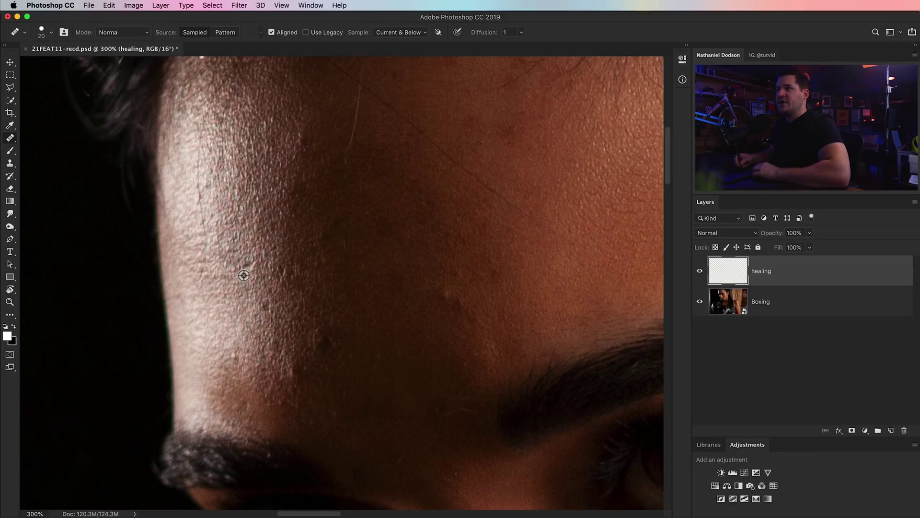
key("bracketleft")
key("bracketleft")
key("bracketleft")
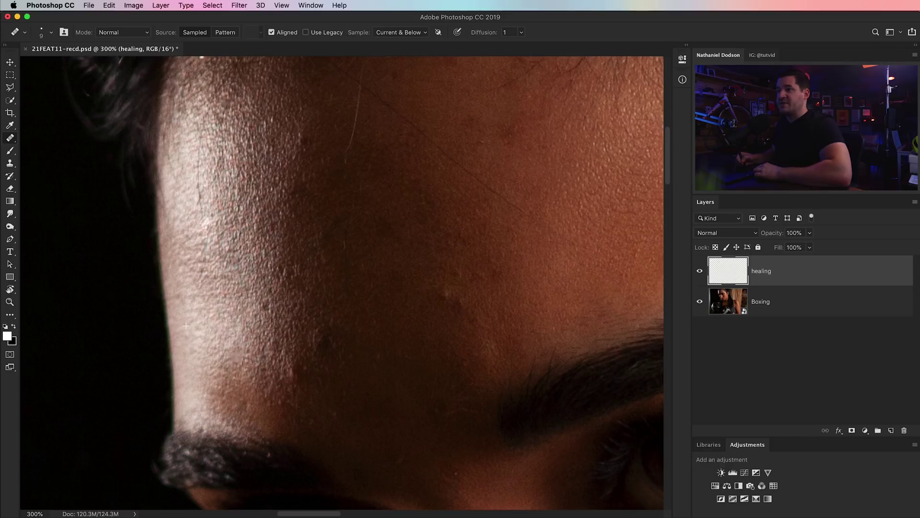
left_click(234, 347, "alt")
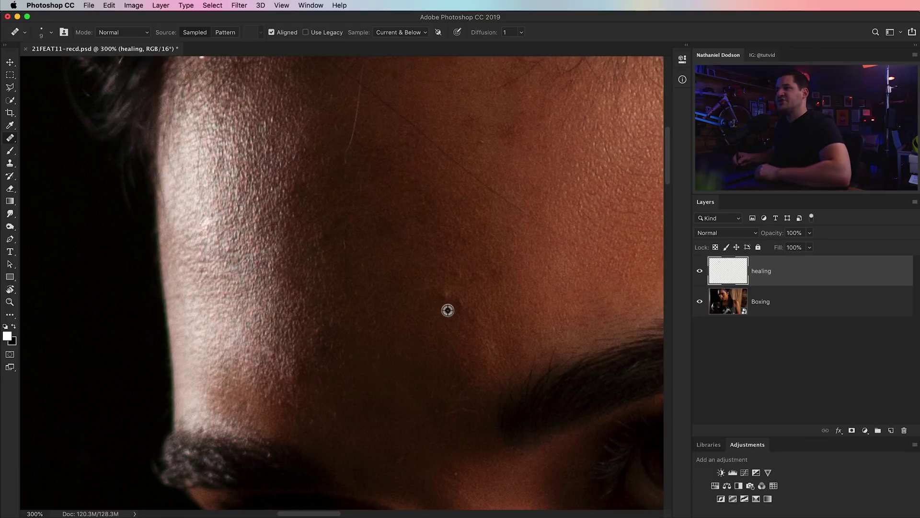
left_click(463, 323, "alt")
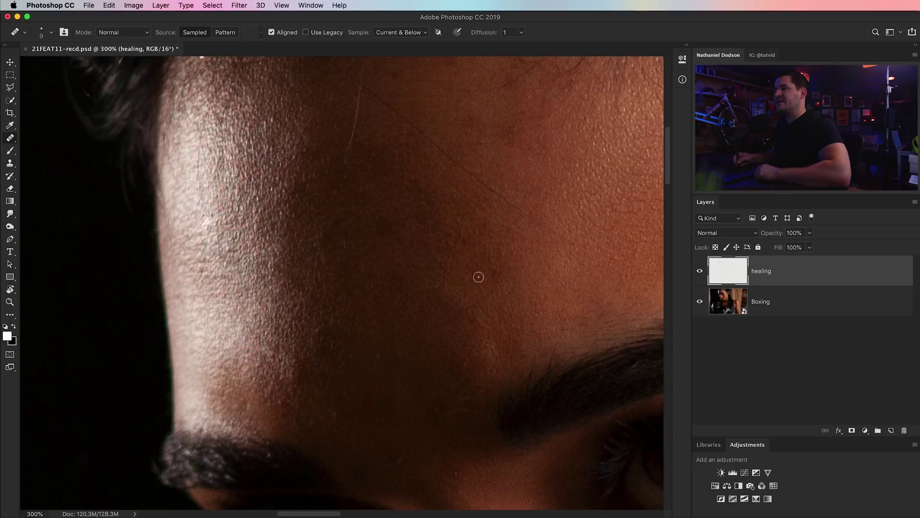
Heal the stray hairs across the forehead and the small bump on the cheek beside the eye.
scroll(399, 292, "right", 4)
scroll(399, 292, "up", 3)
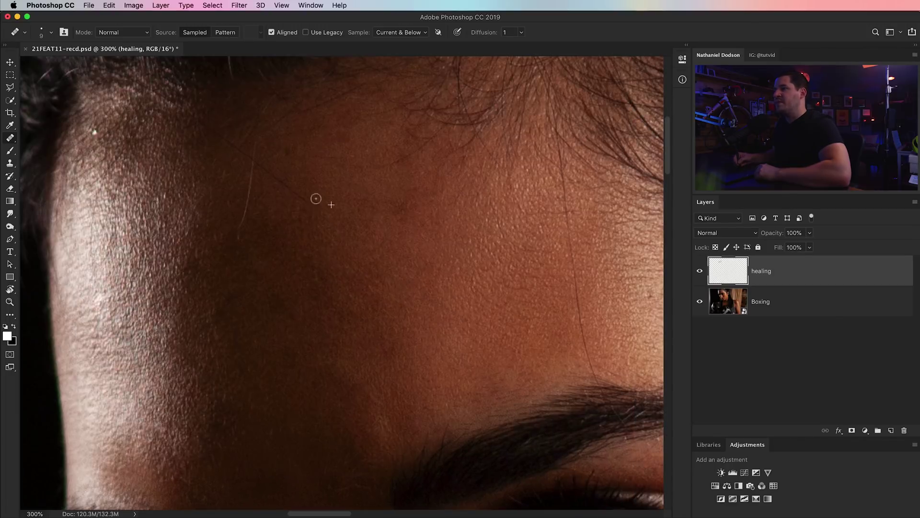
scroll(400, 235, "right", 3)
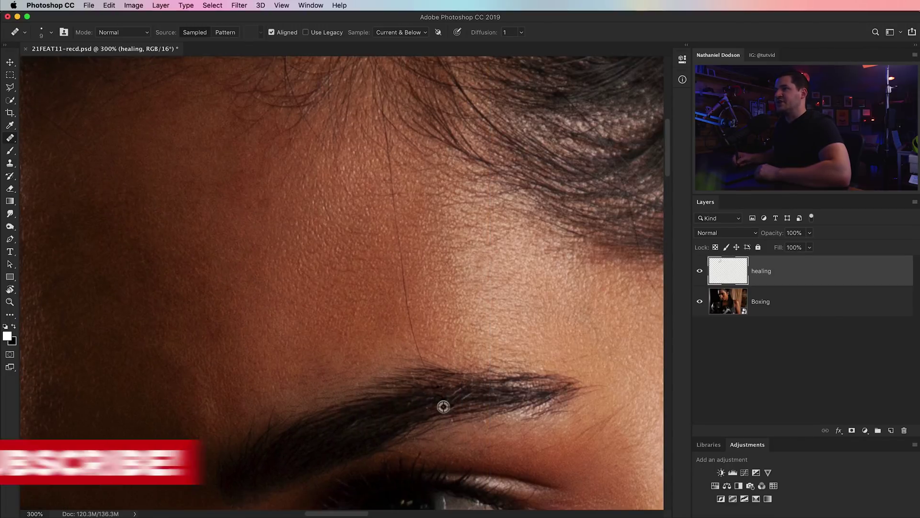
scroll(271, 207, "down", 6)
scroll(271, 207, "right", 3)
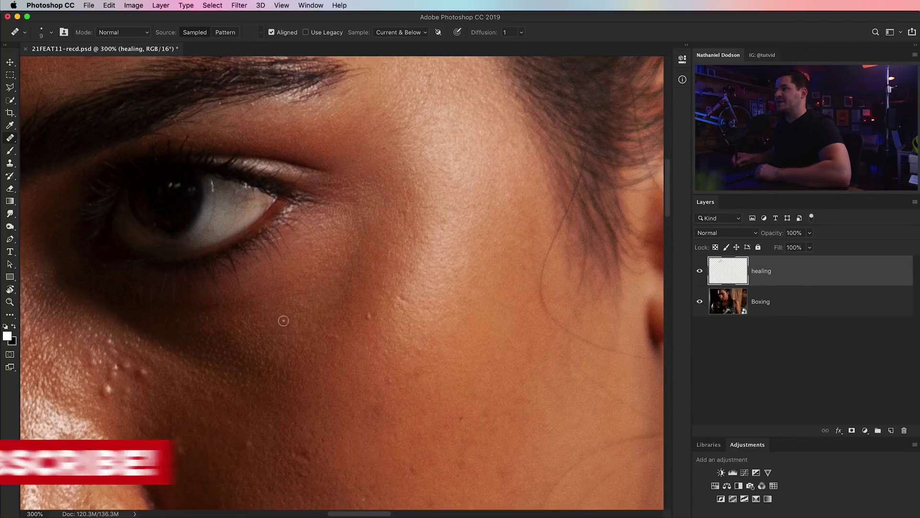
key("super+s")
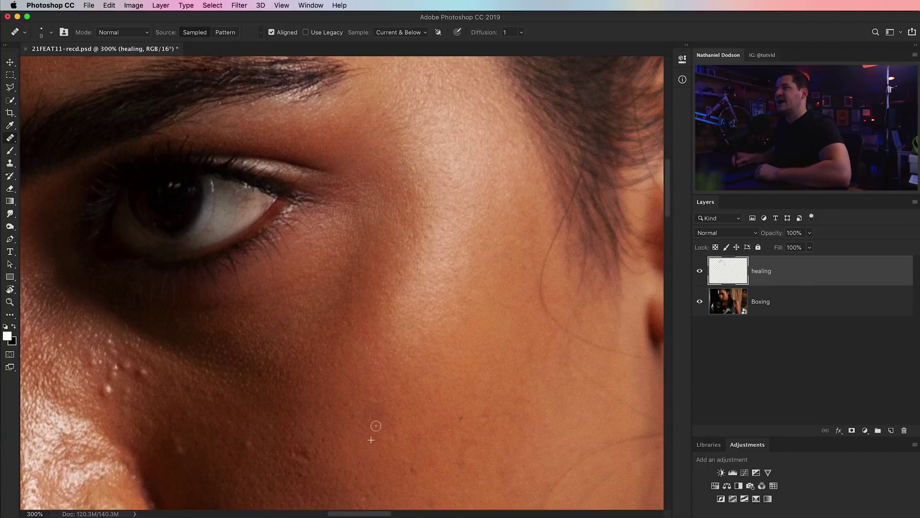
Heal the small blemishes on the lower cheek and chin.
left_click_drag(433, 336, 315, 138)
left_click_drag(343, 392, 385, 313)
left_click_drag(286, 441, 342, 334)
left_click(319, 435)
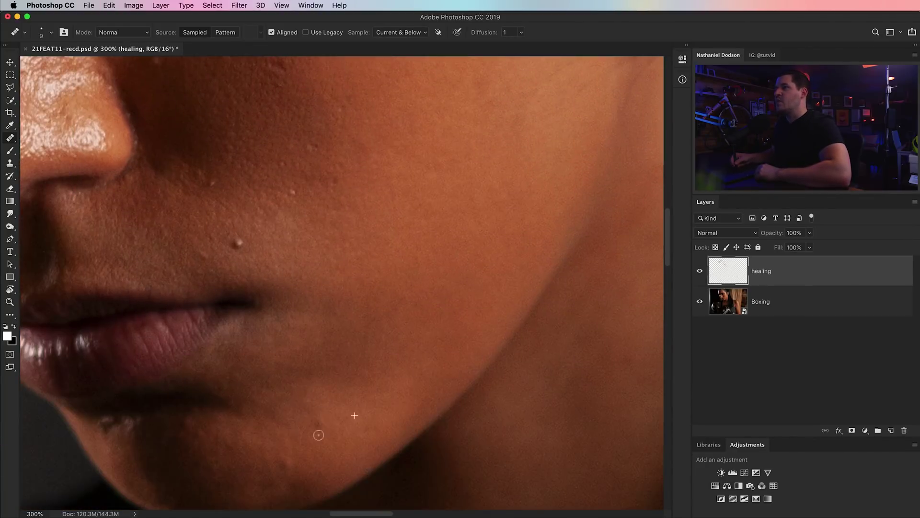
Retouch the shiny bumps below the lower lip with the Clone Stamp at 50% opacity.
scroll(331, 434, "down", 3)
scroll(331, 435, "left", 3)
key("x")
scroll(249, 356, "up", 3)
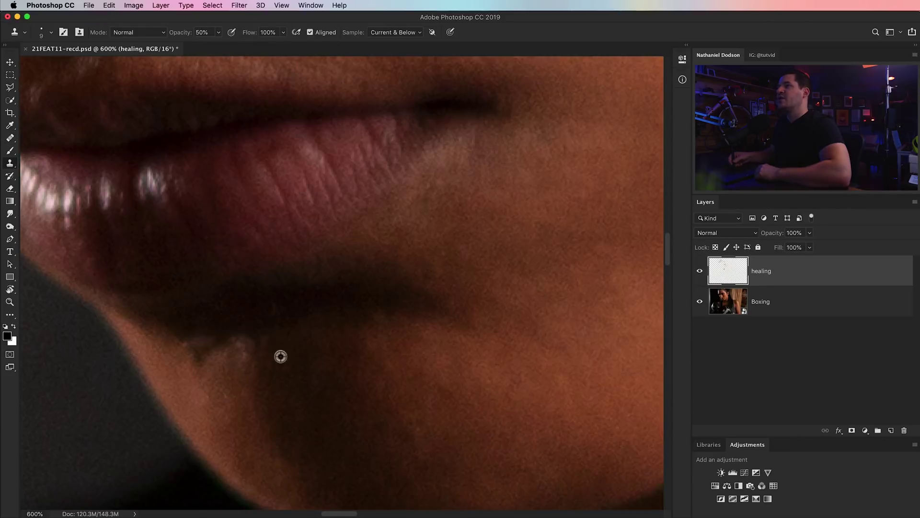
Heal the remaining bumps above the corner of the mouth and beside the nose with the Healing Brush.
scroll(259, 349, "down", 1)
scroll(324, 312, "up", 5)
scroll(323, 312, "right", 2)
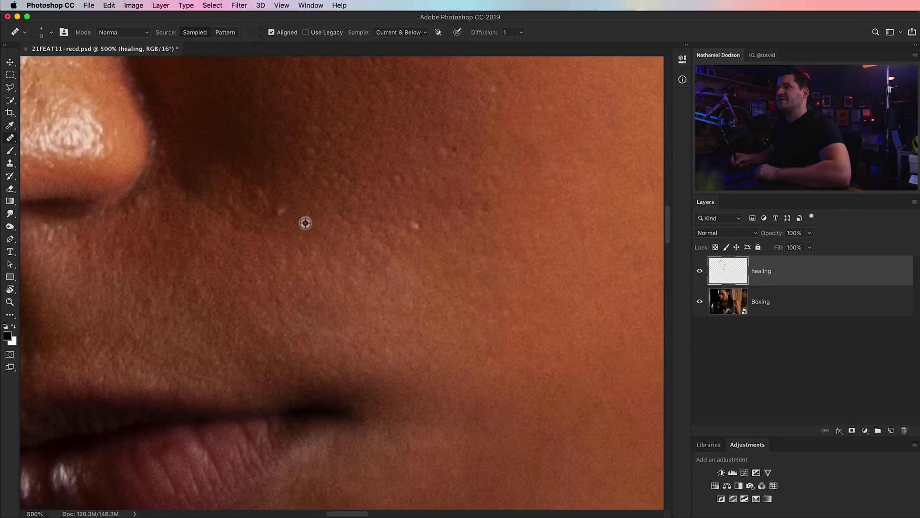
scroll(432, 293, "up", 5)
scroll(431, 293, "up", 4)
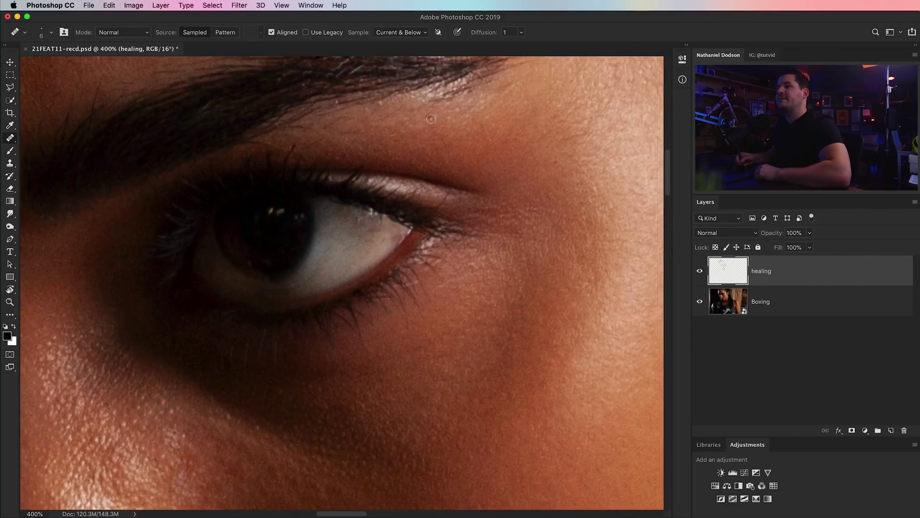
Compare the whole face before and after retouching by hiding and showing the healing layer.
key("super+minus")
key("super+minus")
key("super+minus")
key("super+minus")
key("super+minus")
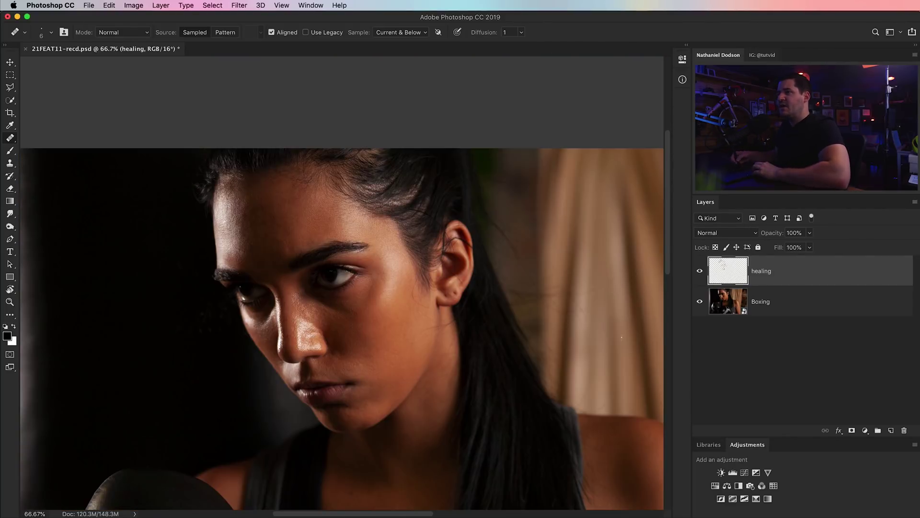
left_click(700, 272)
left_click(701, 272)
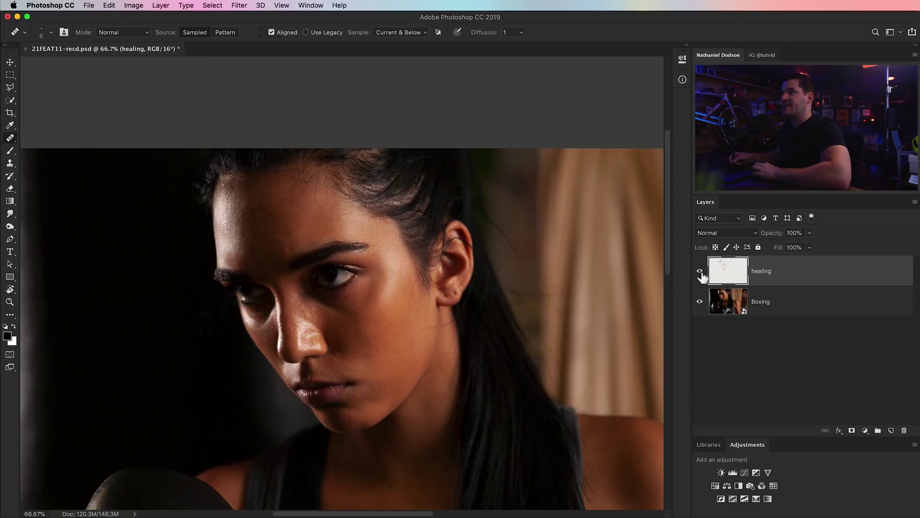
Enlarge the Healing Brush to 60 px and heal the marks on the neck and chest.
scroll(339, 271, "down", 5)
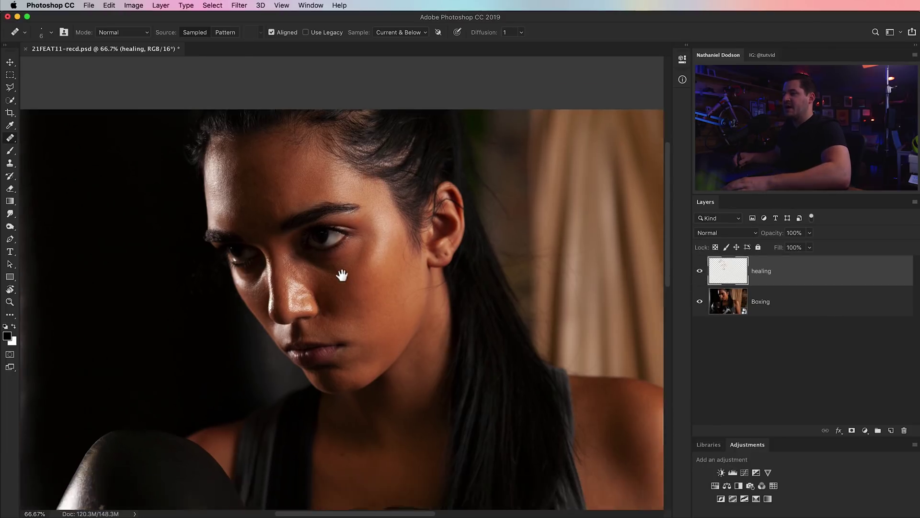
key("bracketright")
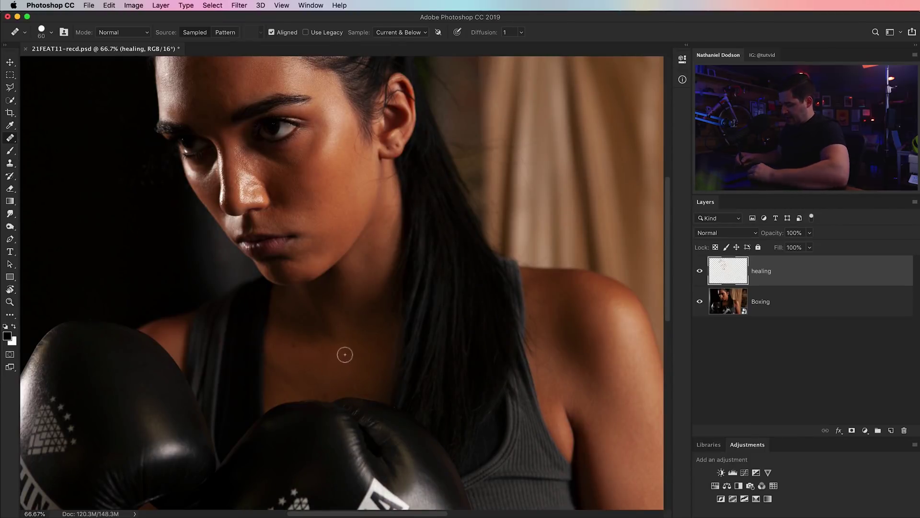
key("bracketright")
key("bracketright")
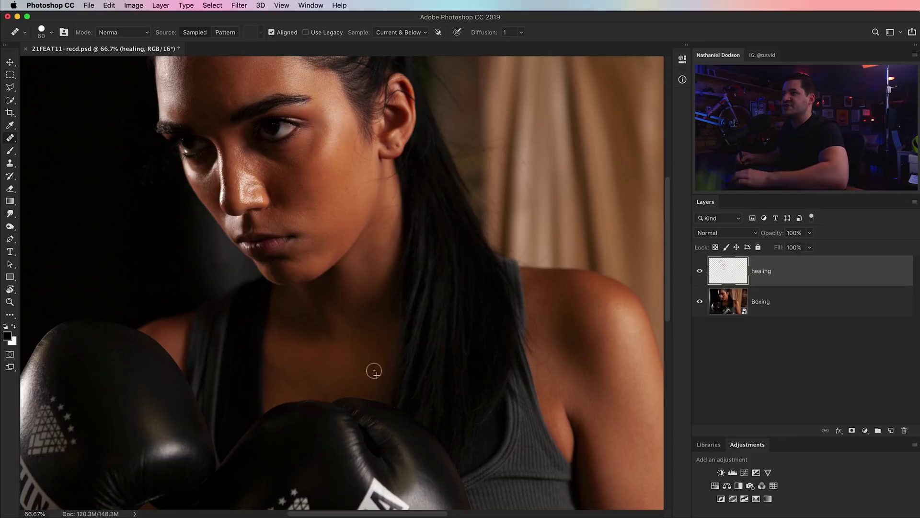
left_click_drag(328, 260, 206, 158)
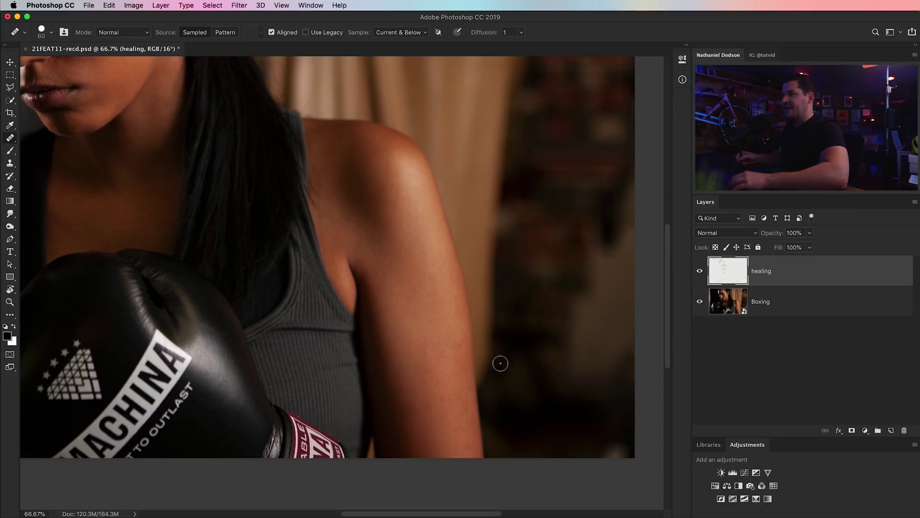
left_click_drag(478, 422, 473, 413)
key("super+z")
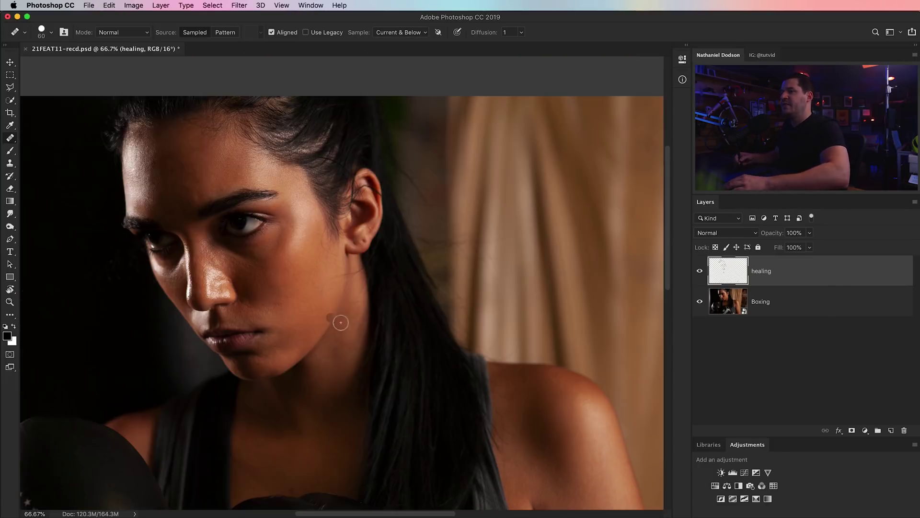
mouse_move(262, 228)
left_mouse_down()
mouse_move(359, 259)
mouse_move(341, 239)
left_mouse_up()
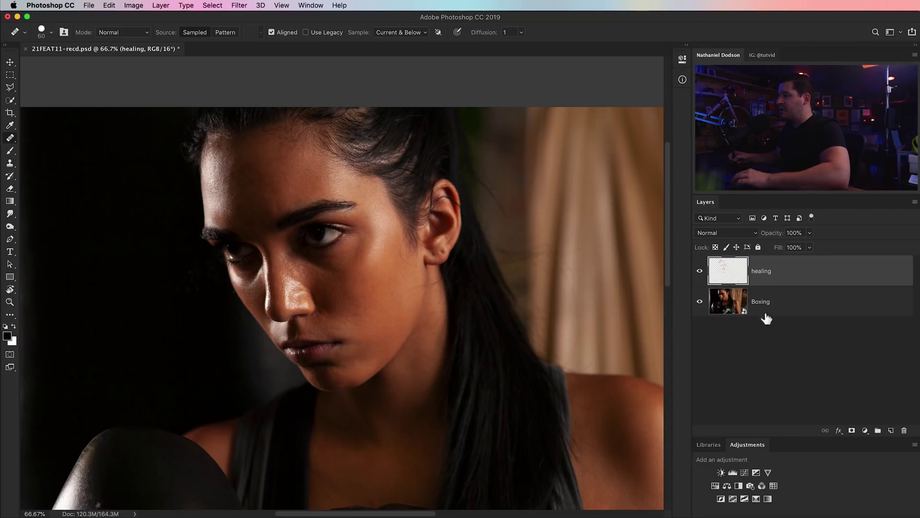
Create a new layer above the healing layer and name it Colors.
key("v")
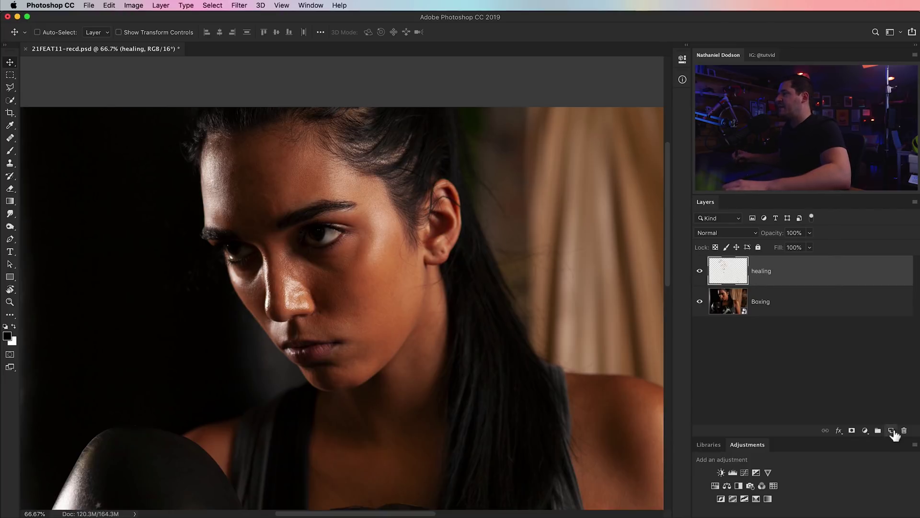
left_click(891, 430)
double_click(768, 272)
type("Co")
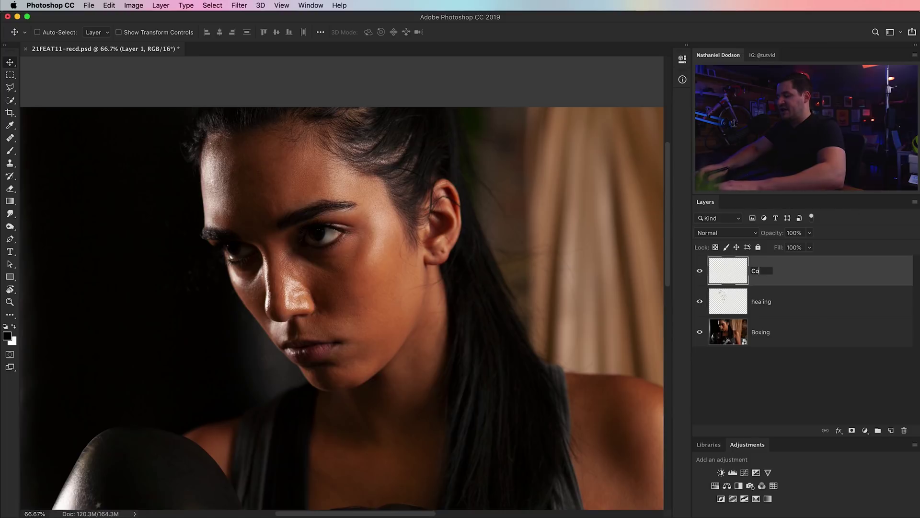
type("lors")
key("Return")
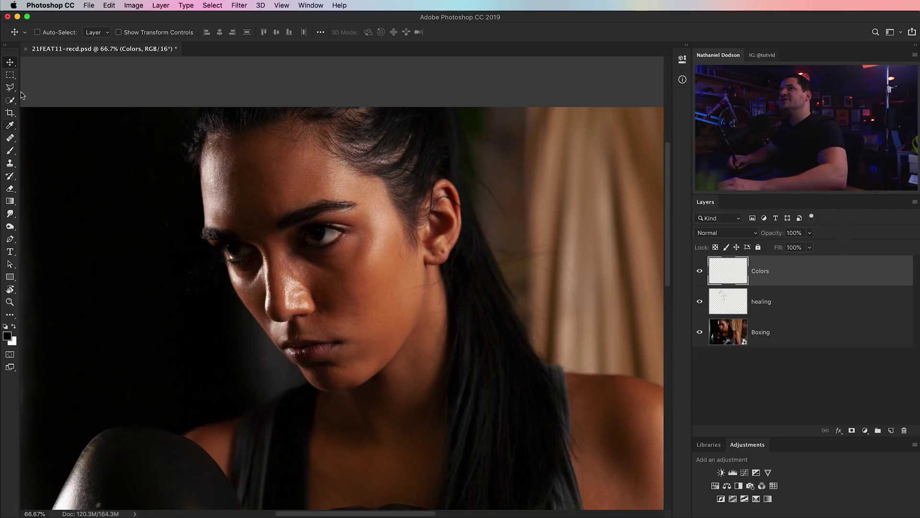
Set up the Brush tool at 10% opacity with a size of 500 px for painting skin tones.
left_click(10, 151)
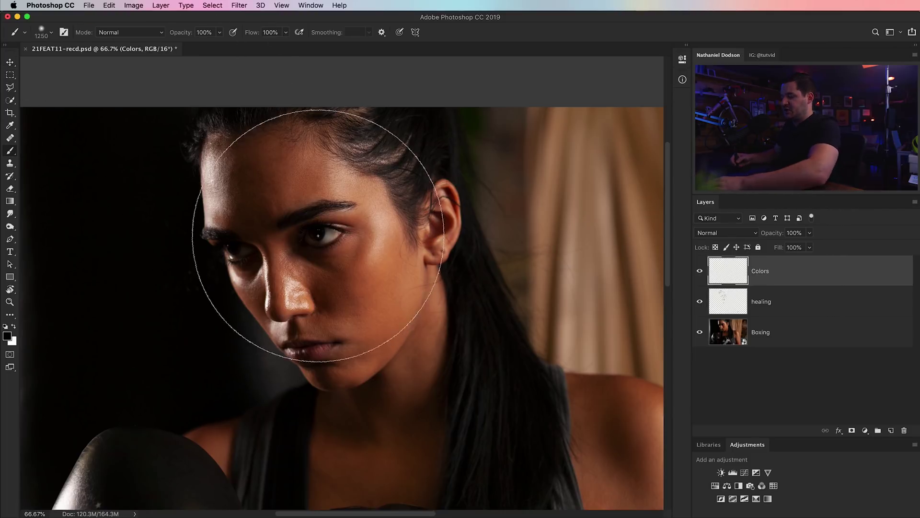
key("bracketleft")
key("bracketleft")
left_click(219, 33)
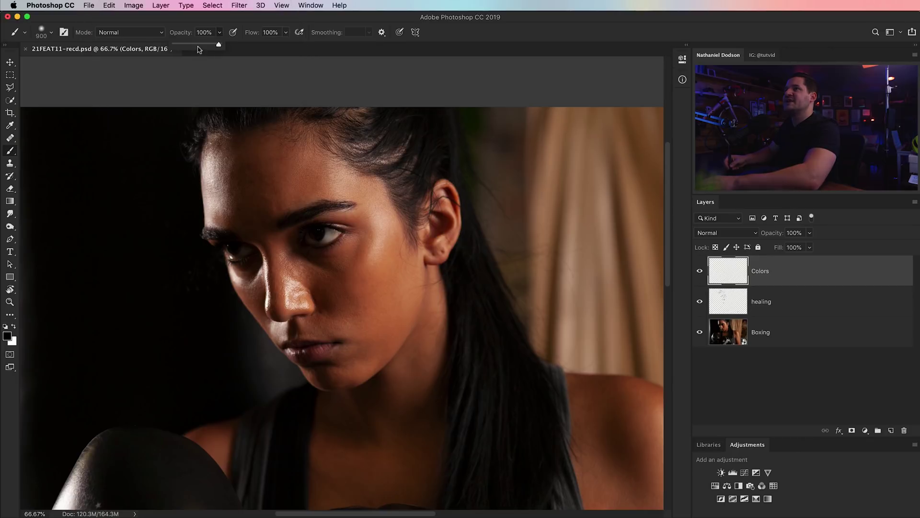
left_click_drag(177, 46, 178, 46)
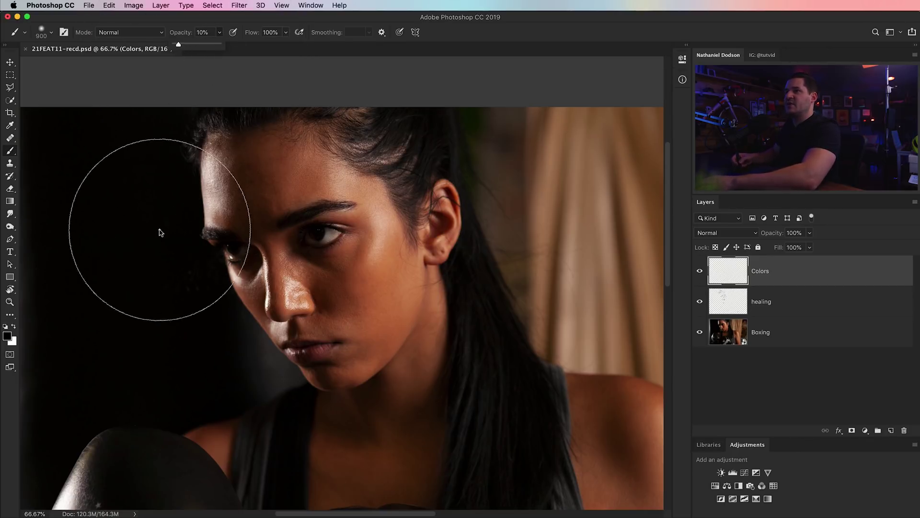
key("Return")
key("bracketleft")
key("bracketleft")
key("bracketleft")
key("bracketleft")
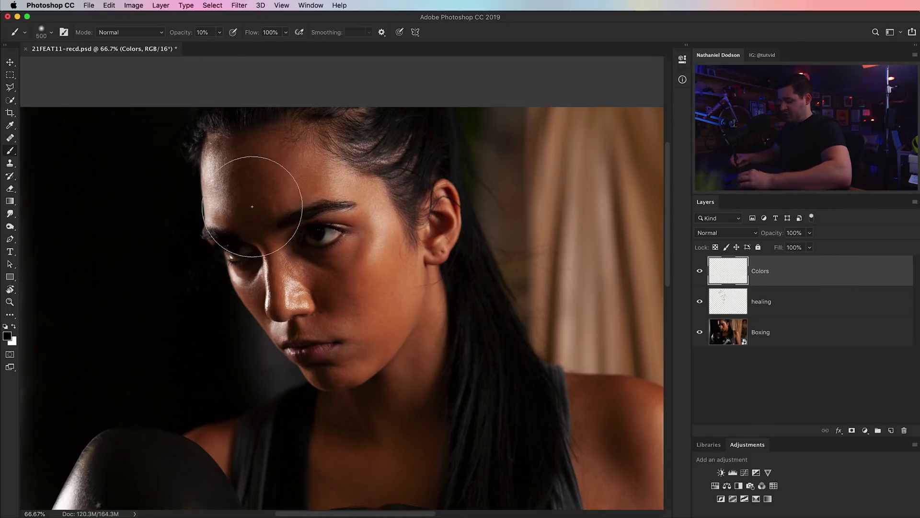
Sample nearby skin tones and paint them softly across the forehead on the Colors layer.
key("alt")
left_click(249, 183, "alt")
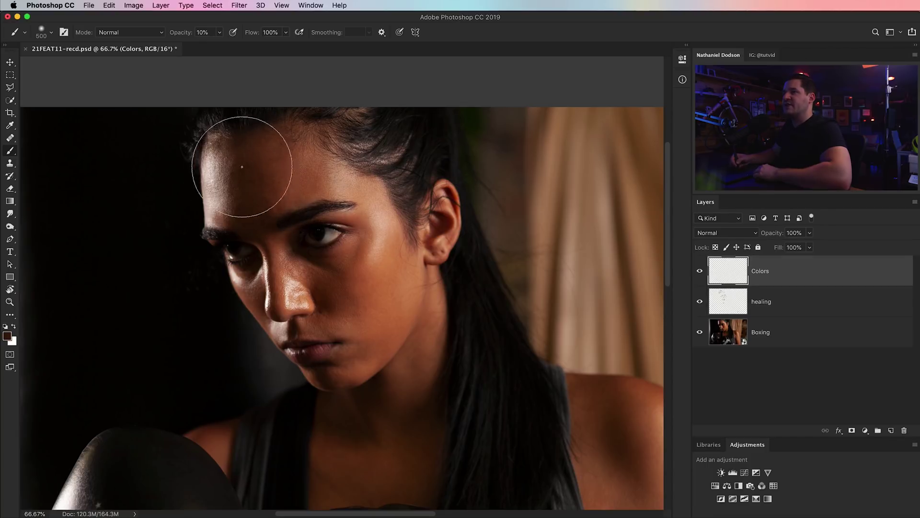
left_click(303, 171, "alt")
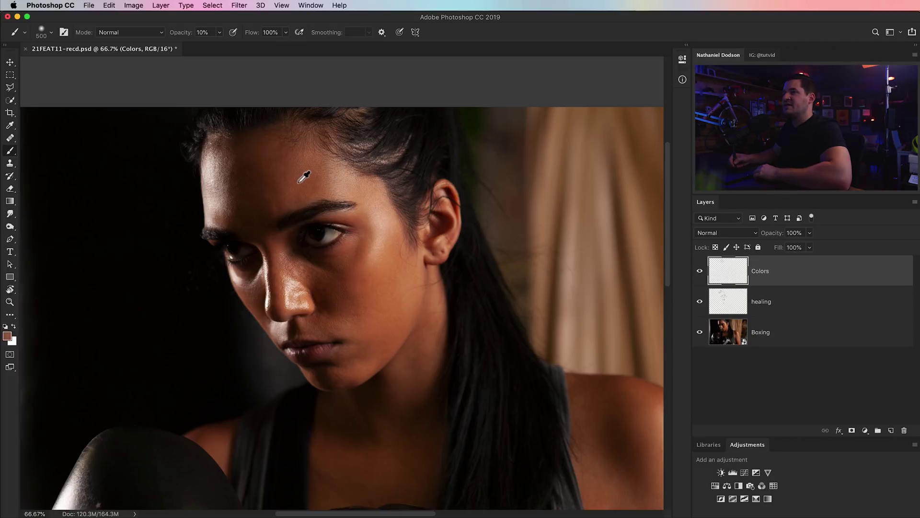
mouse_move(294, 181)
left_mouse_down()
mouse_move(252, 192)
mouse_move(252, 204)
mouse_move(239, 151)
mouse_move(246, 194)
mouse_move(267, 192)
mouse_move(249, 193)
mouse_move(280, 178)
left_mouse_up()
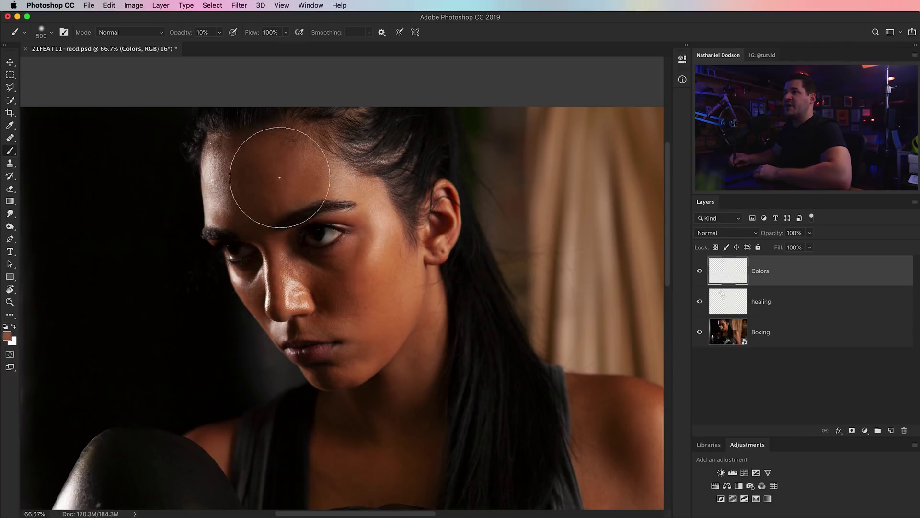
left_click(344, 187, "alt")
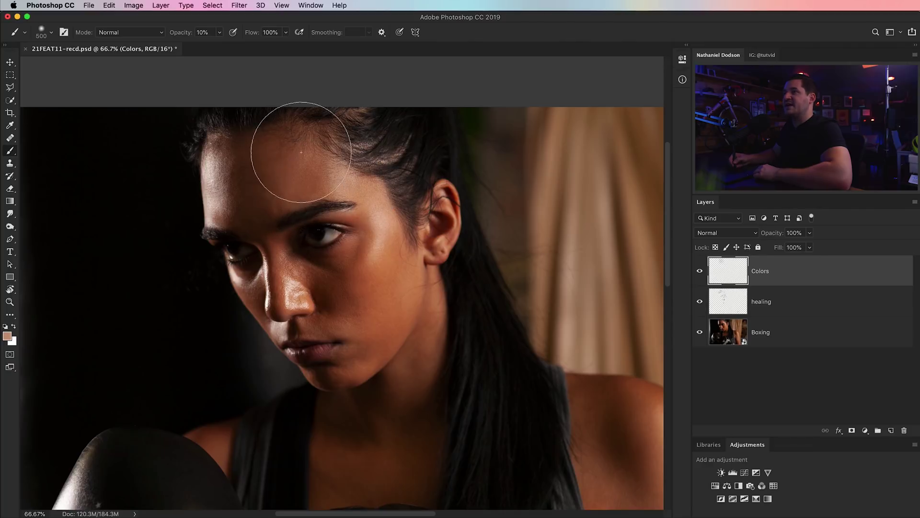
left_click(296, 178, "alt")
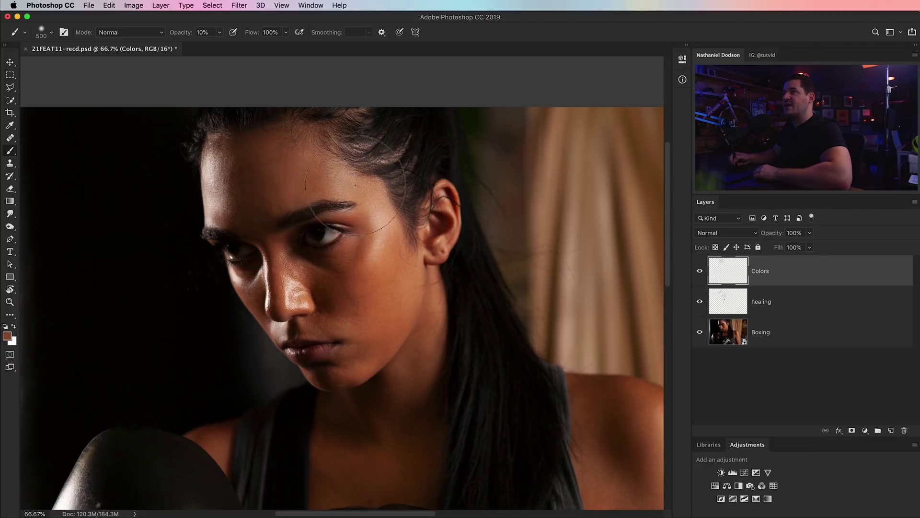
Even out the temple and cheek by painting with skin colours sampled beside the eye and on the cheek.
left_click(389, 218, "alt")
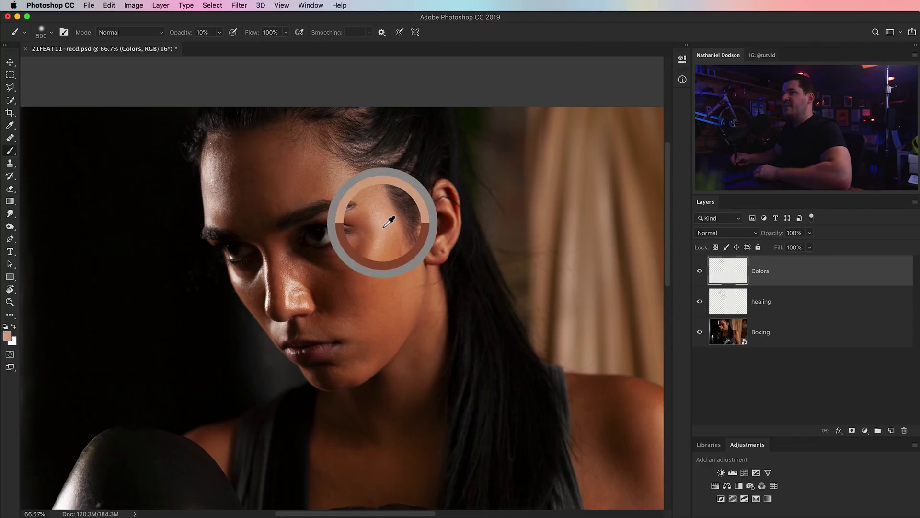
left_click(383, 286, "alt")
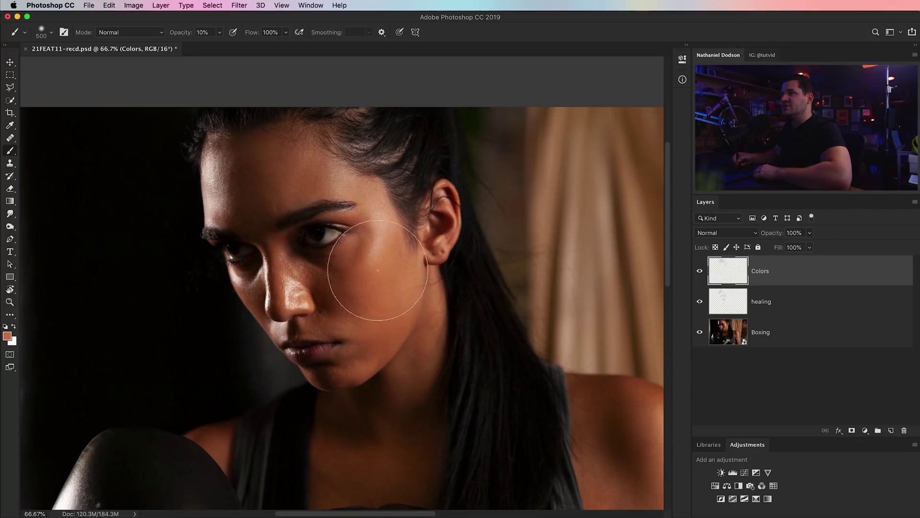
left_click(324, 281, "alt")
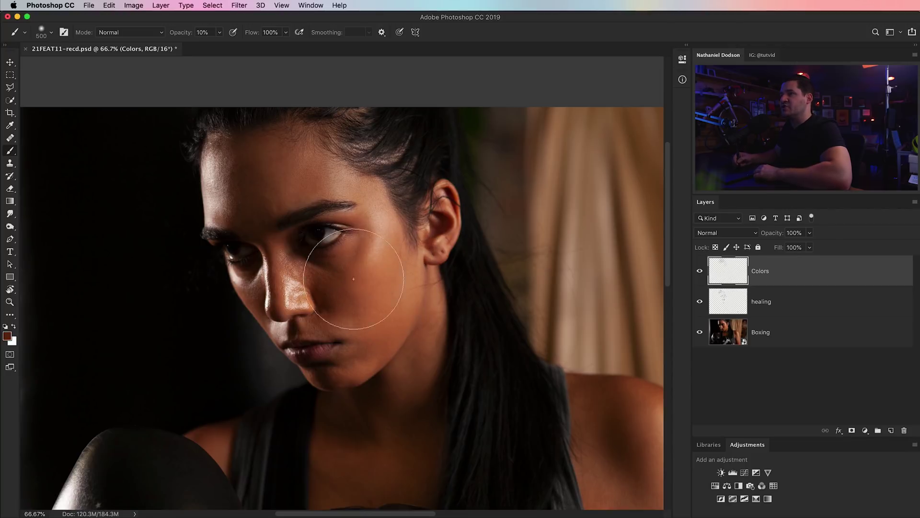
left_click(376, 294, "alt")
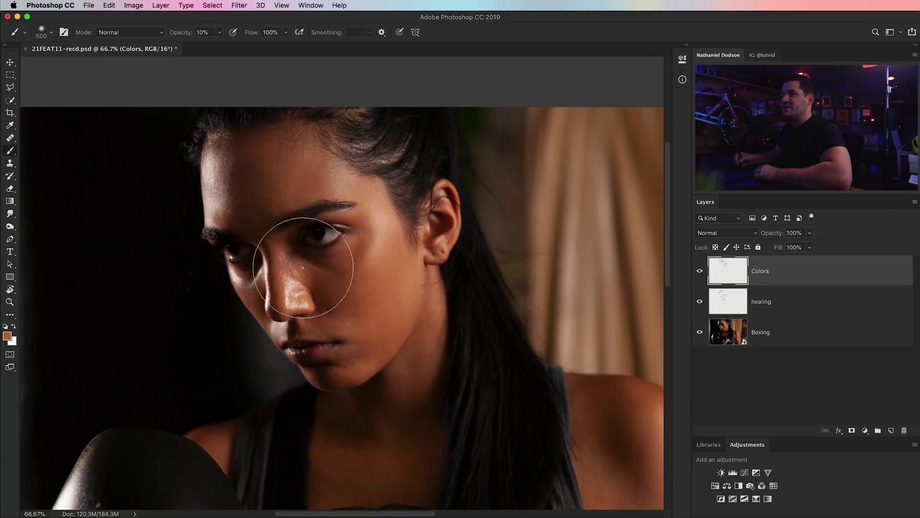
Reduce the brush to 175 px and blend sampled skin tones over the nose and the area above the upper lip.
left_click(290, 291, "alt")
key("bracketleft")
key("bracketleft")
key("bracketleft")
key("bracketleft")
key("bracketleft")
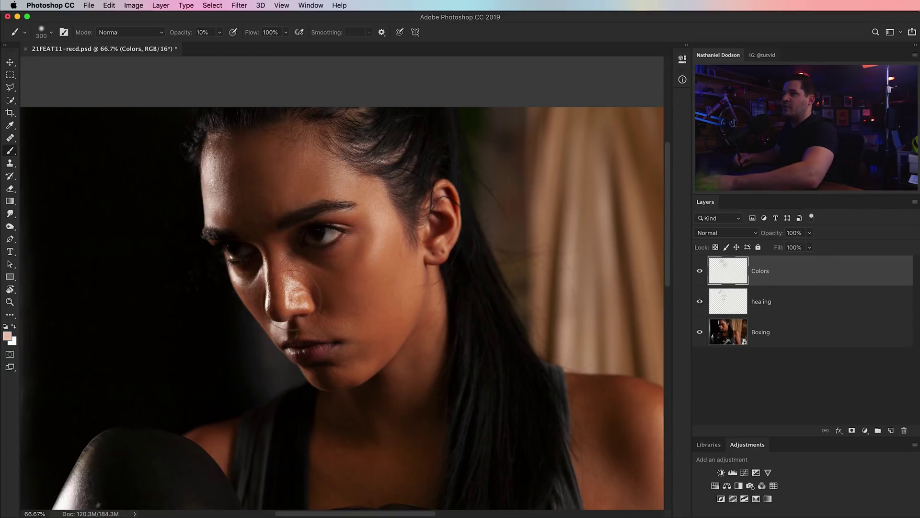
mouse_move(287, 302)
left_mouse_down()
mouse_move(291, 313)
mouse_move(289, 250)
mouse_move(282, 299)
mouse_move(292, 293)
left_mouse_up()
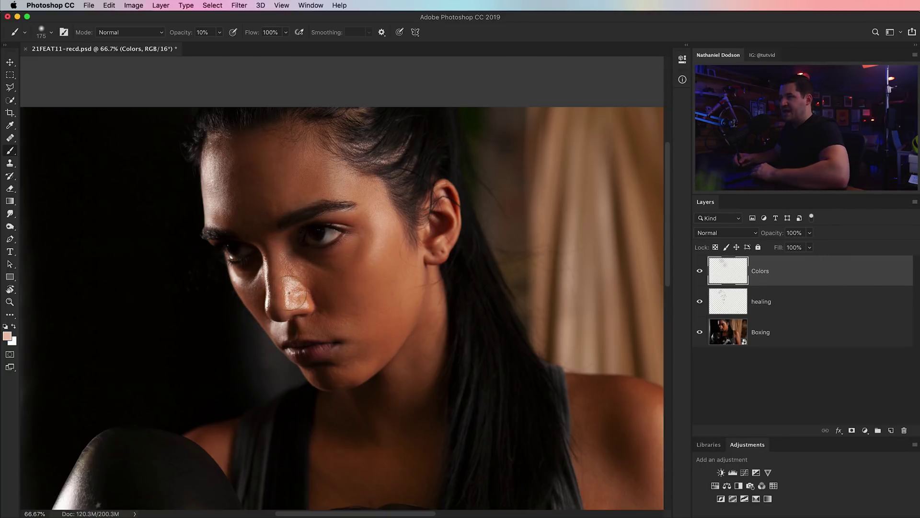
left_click(278, 304, "alt")
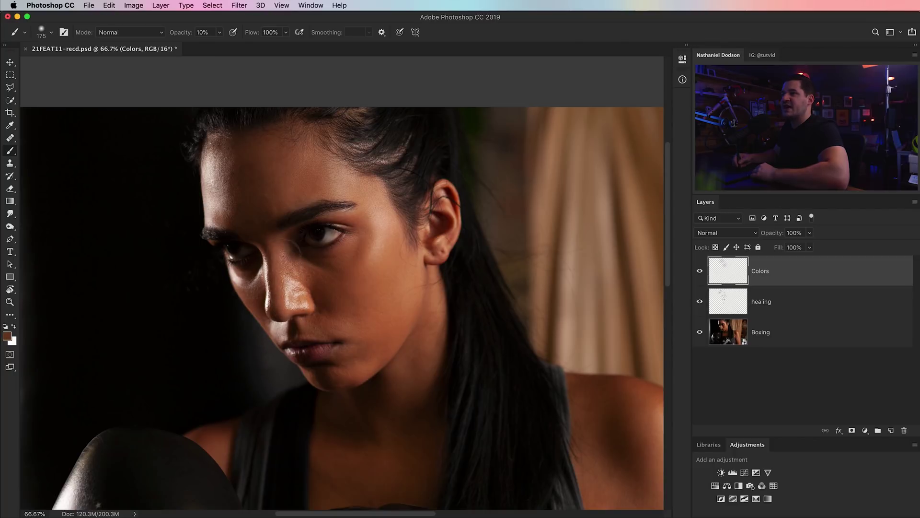
left_click(293, 336, "alt")
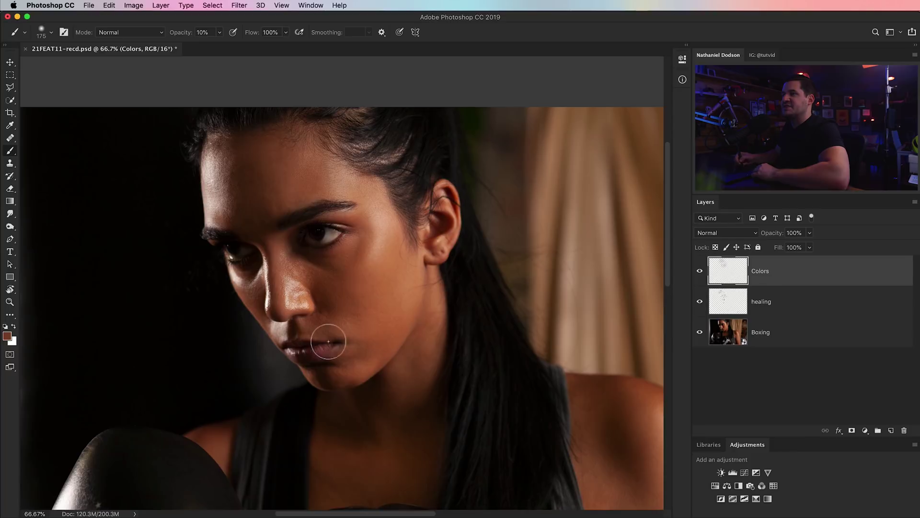
left_click(324, 296, "alt")
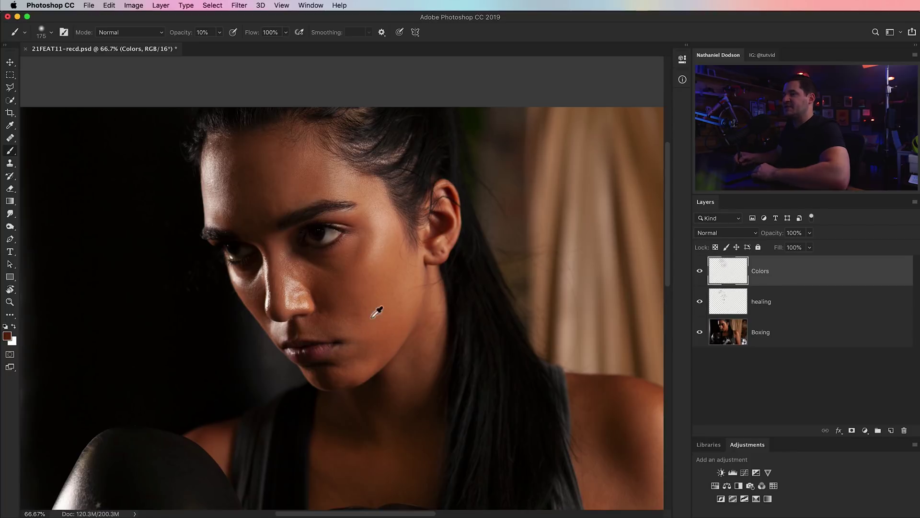
Enlarge the brush to 300 px and blend sampled skin tones over the chin and along the jawline.
left_click(329, 377, "alt")
key("bracketright")
key("bracketright")
key("bracketright")
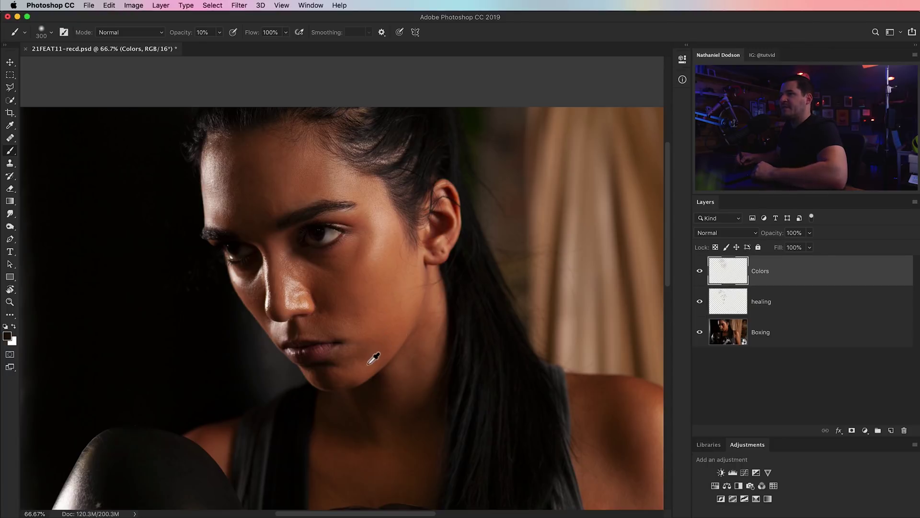
left_click(364, 372, "alt")
mouse_move(345, 389)
left_mouse_down()
mouse_move(376, 370)
mouse_move(396, 342)
mouse_move(423, 354)
left_mouse_up()
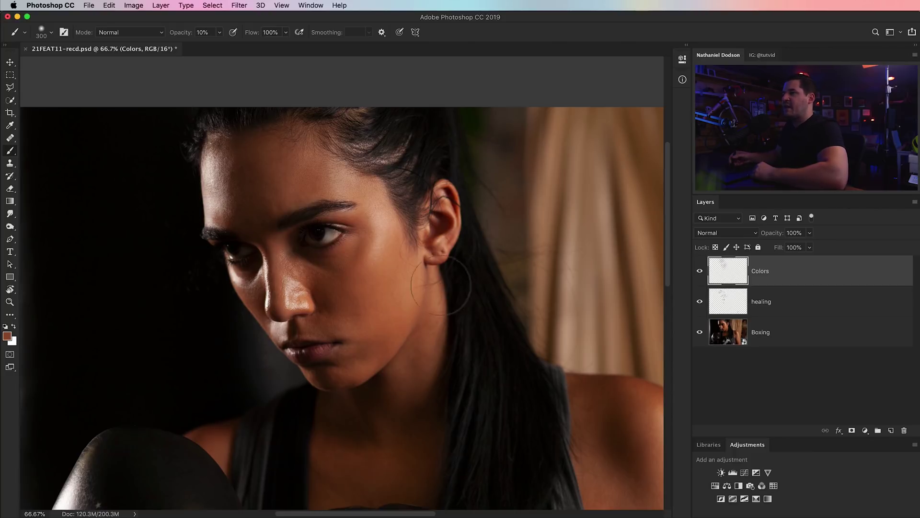
Compare the skin tones before and after painting by hiding and showing the Colors layer.
key("super+minus")
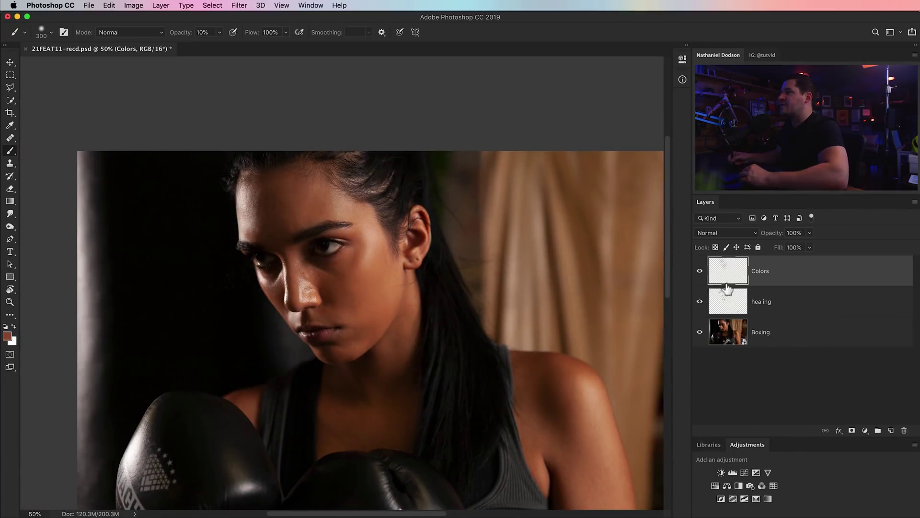
left_click(700, 272)
left_click(700, 271)
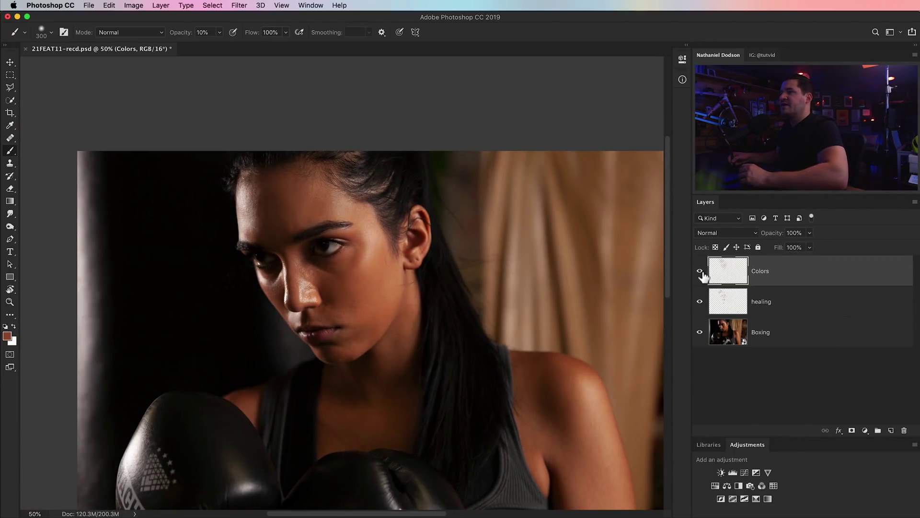
left_click(700, 271)
Heal the mark above the inner end of the eyebrow on the healing layer with a 35 px Healing Brush.
key("z")
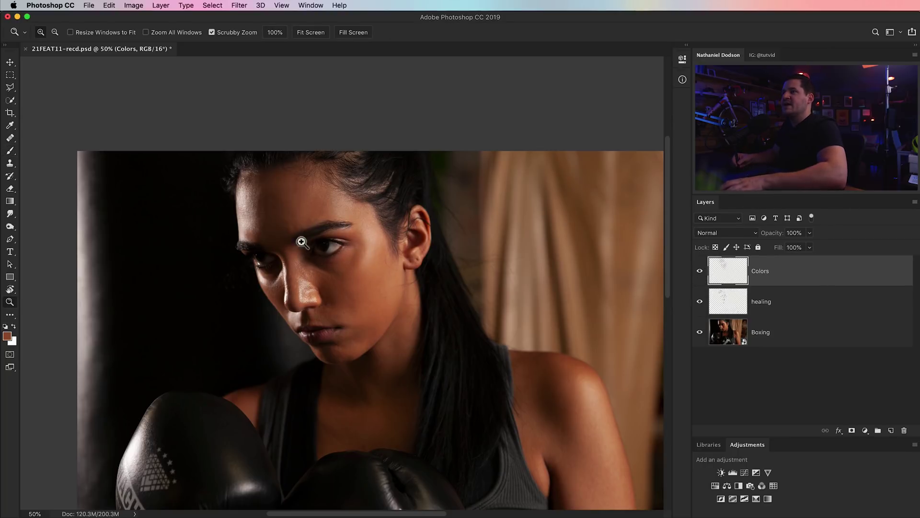
left_click(300, 248)
left_click(300, 248)
left_click(300, 248)
left_click(302, 248)
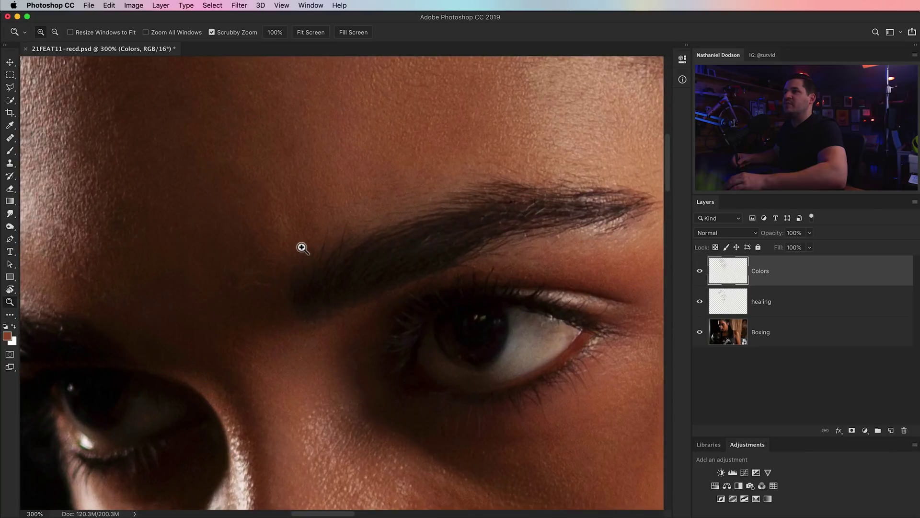
left_click(718, 299)
key("j")
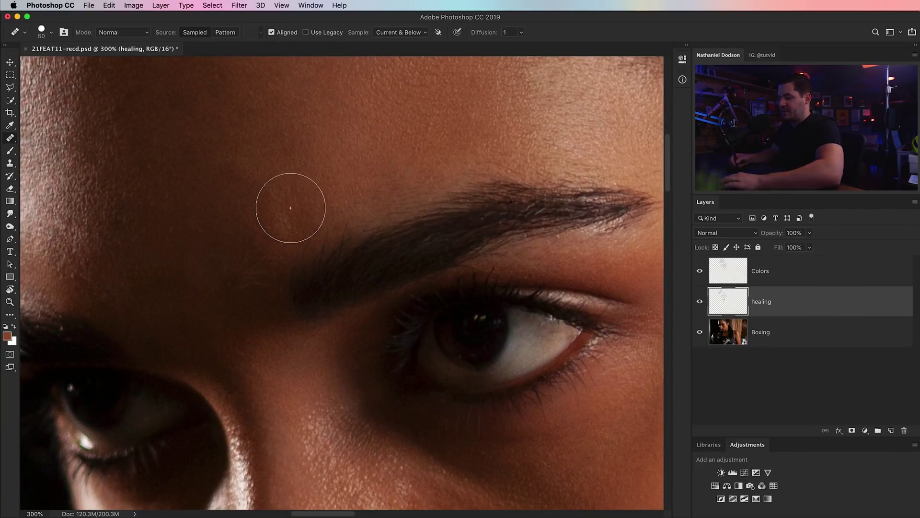
left_click(289, 219)
key("bracketleft")
key("bracketleft")
key("bracketleft")
key("bracketleft")
left_click(331, 201)
left_click(279, 225)
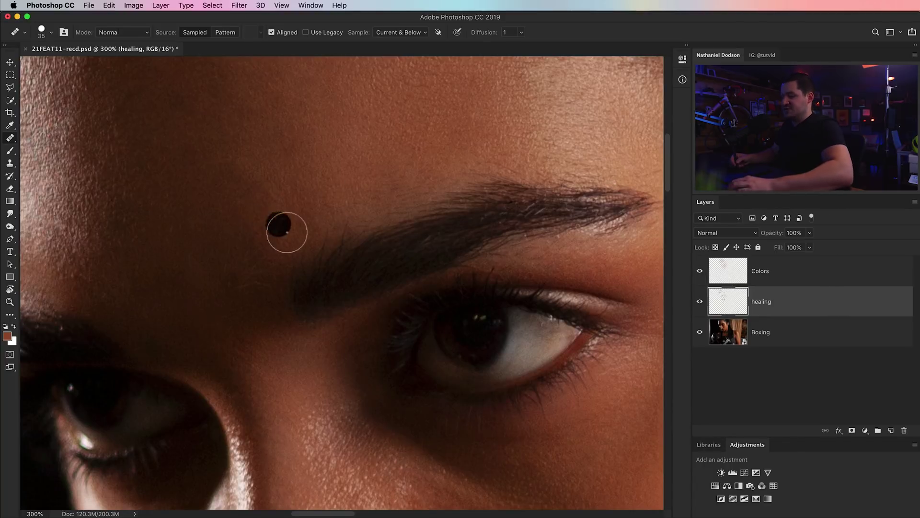
Heal the remaining marks between the eyebrows and the spot on the eyebrow's lower edge.
left_click(280, 205)
left_click(250, 238, "alt")
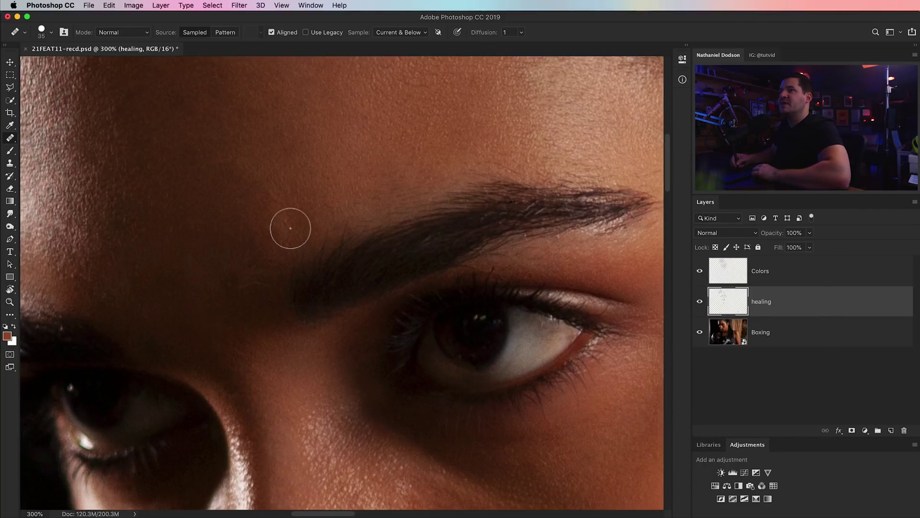
left_click(404, 275)
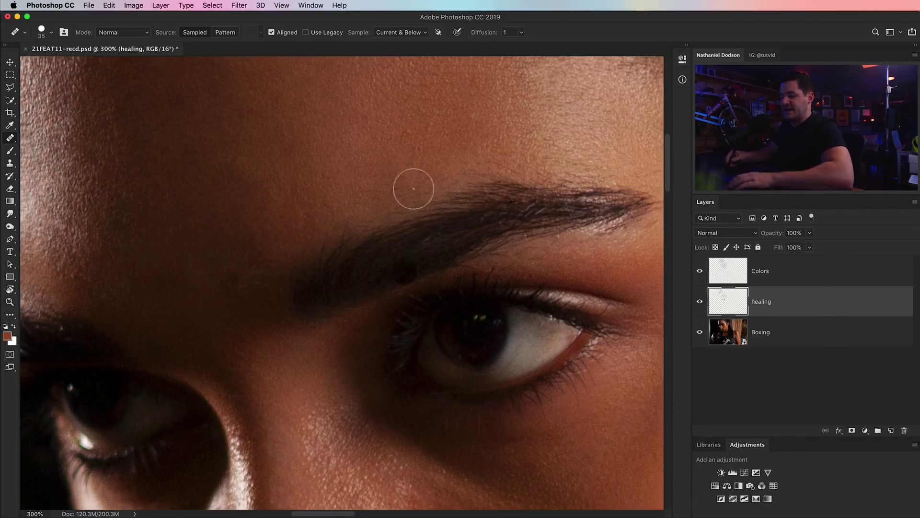
Make the Colors layer the active layer.
key("super+minus")
key("super+minus")
key("super+minus")
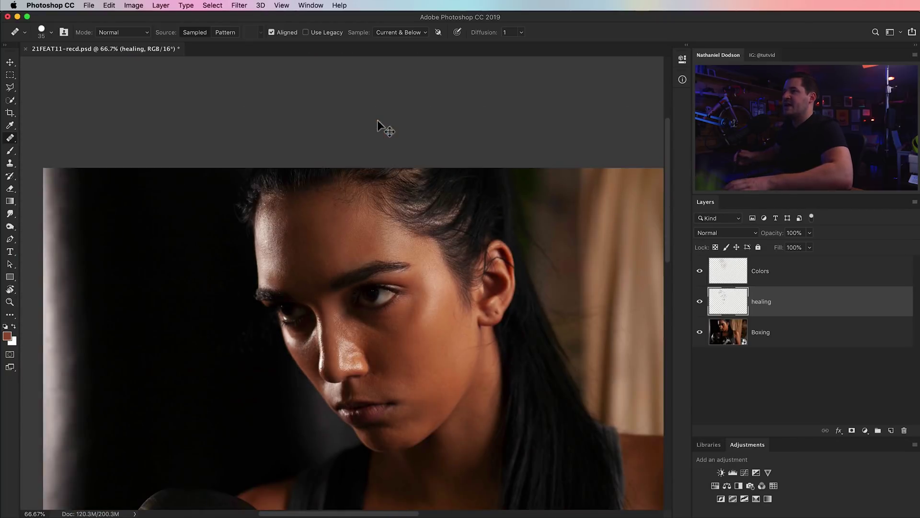
key("space")
left_click_drag(400, 325, 365, 291)
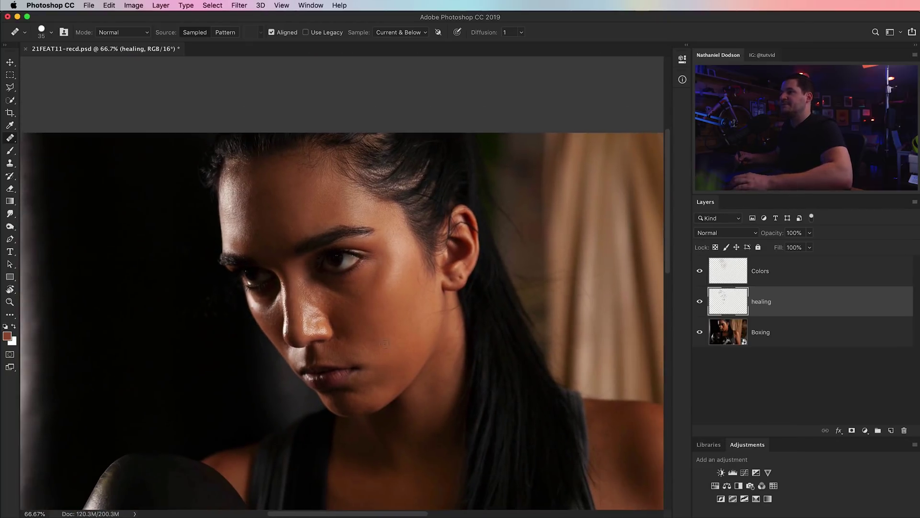
left_click(730, 278)
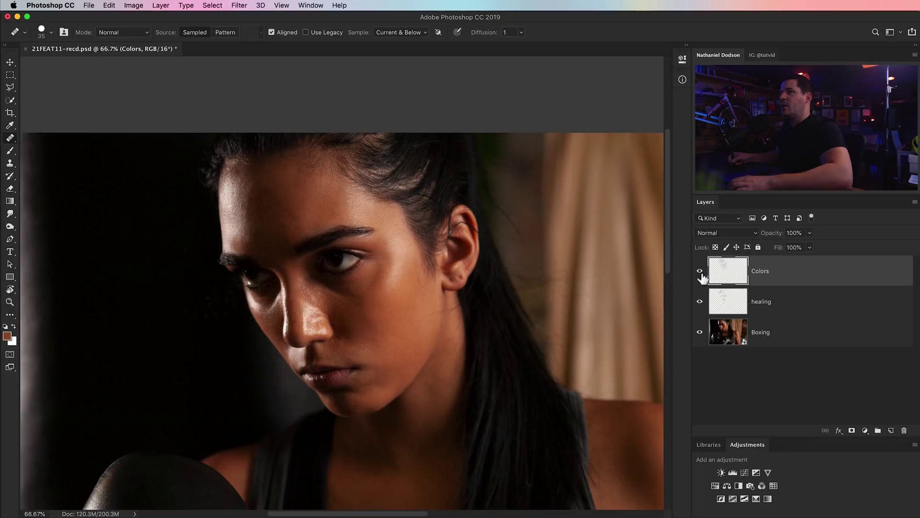
Compare the face with and without the painted skin tones by toggling the Colors layer's visibility.
left_click(700, 272)
left_click(699, 272)
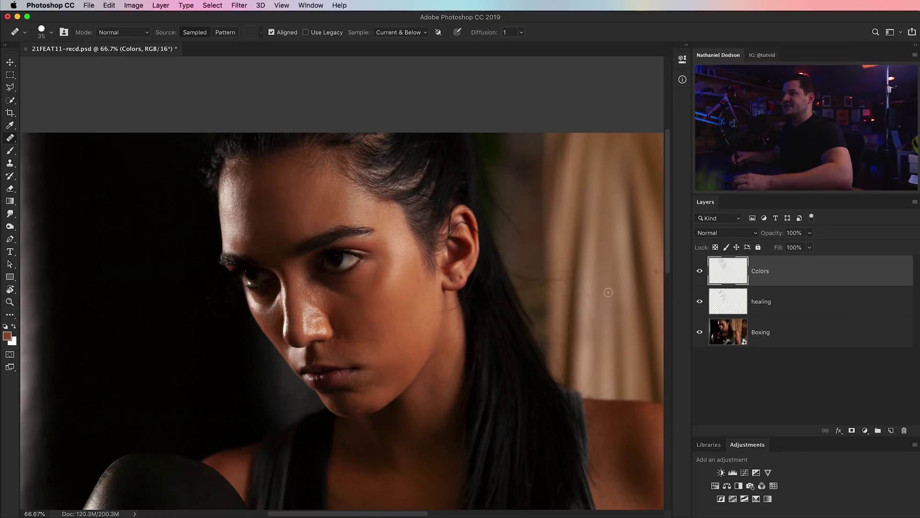
left_click(700, 271)
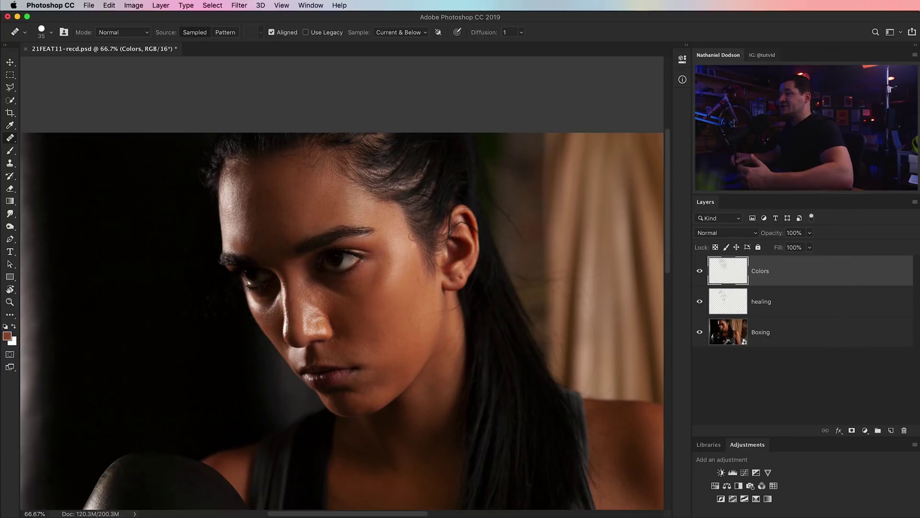
Set the Colors layer's Gray Blend If range for the underlying layer to 0 / 41 for shadows and 113 / 255 for highlights.
double_click(805, 264)
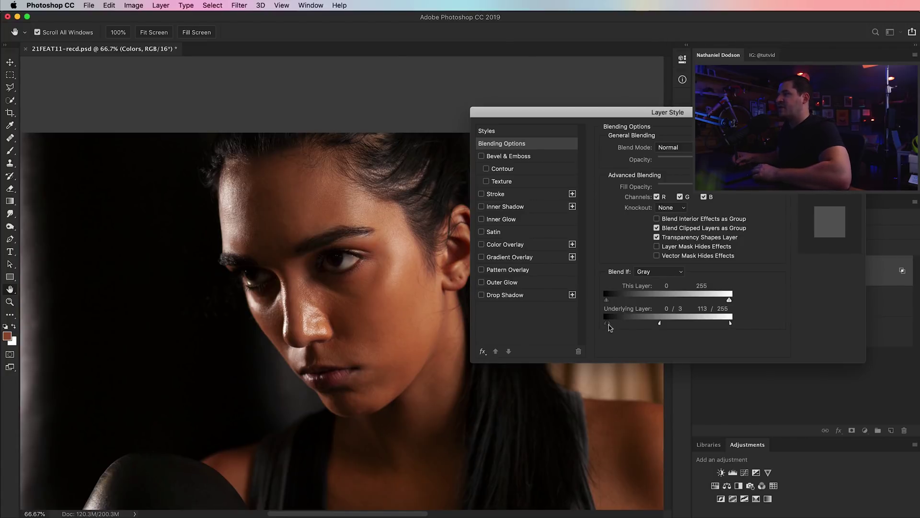
left_click_drag(626, 324, 627, 324)
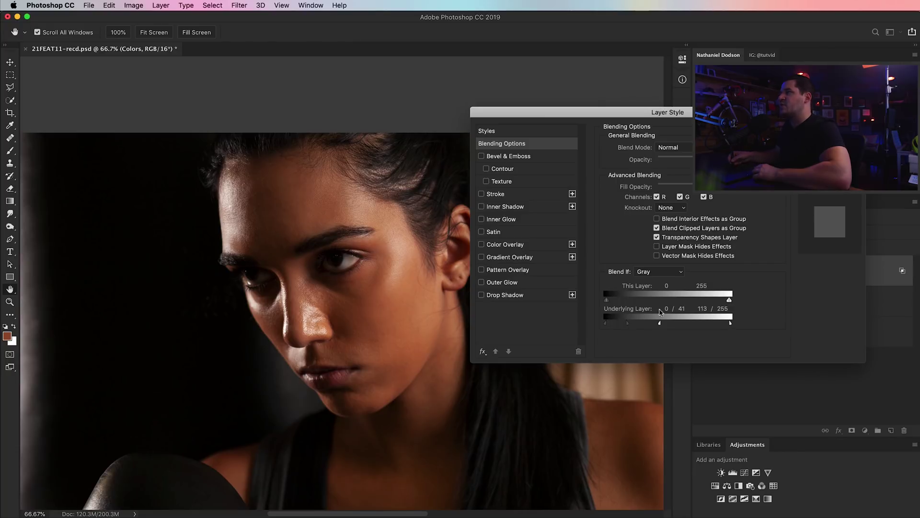
key("Return")
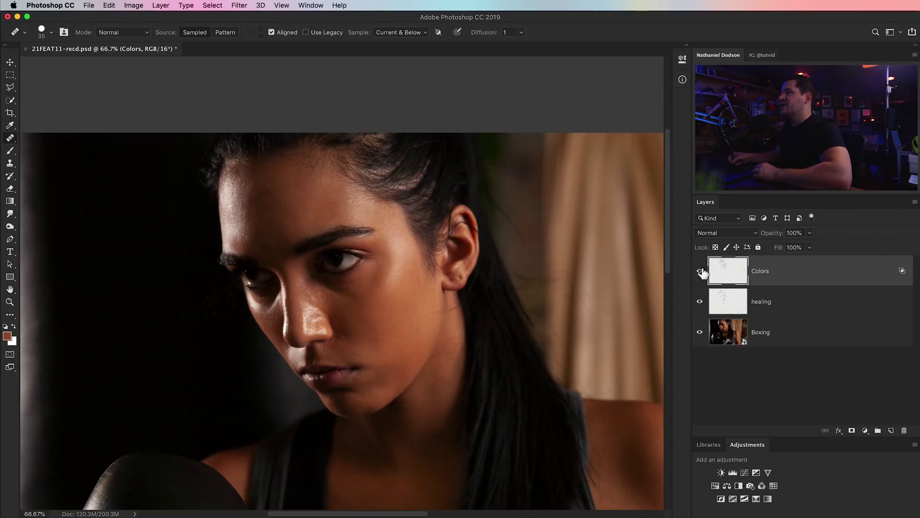
Check the effect of the blending limits by hiding and showing the Colors layer.
left_click(700, 271)
left_click(701, 273)
left_click(699, 273)
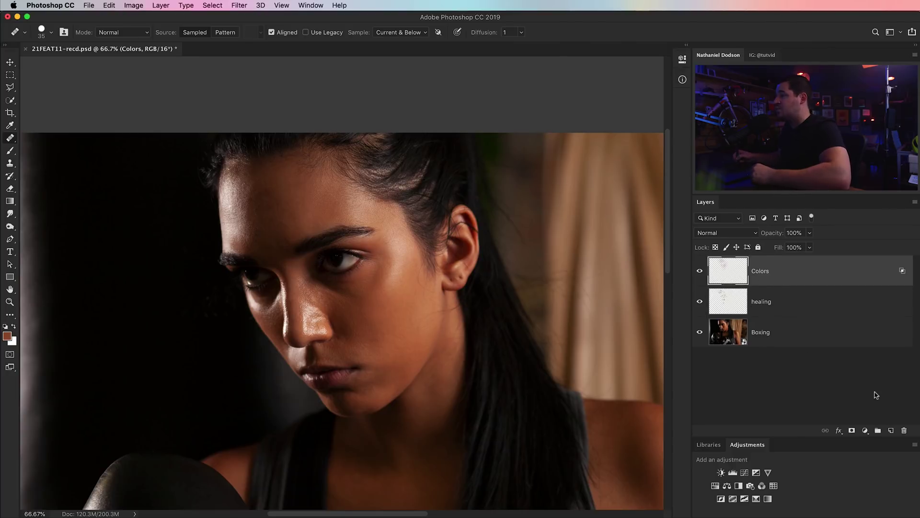
Create a new layer above Colors and name it Tex.
left_click(892, 430)
double_click(761, 271)
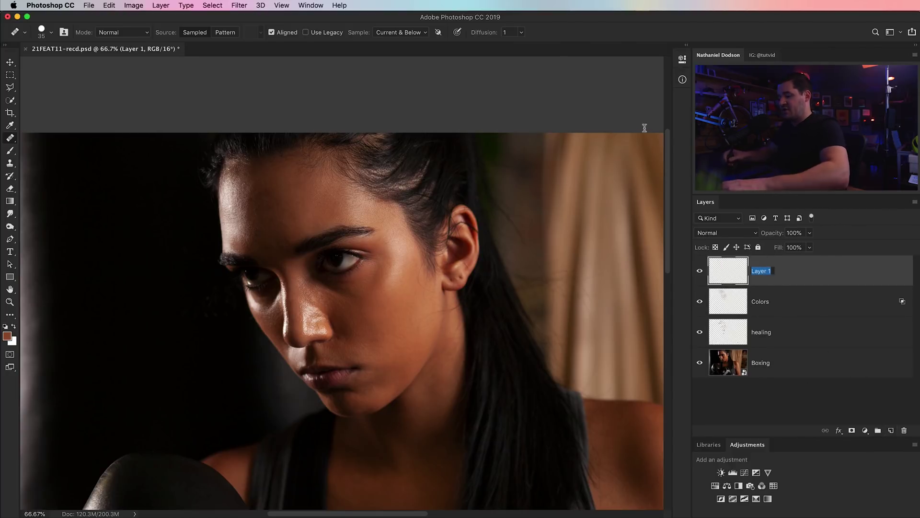
type("Tex")
key("Return")
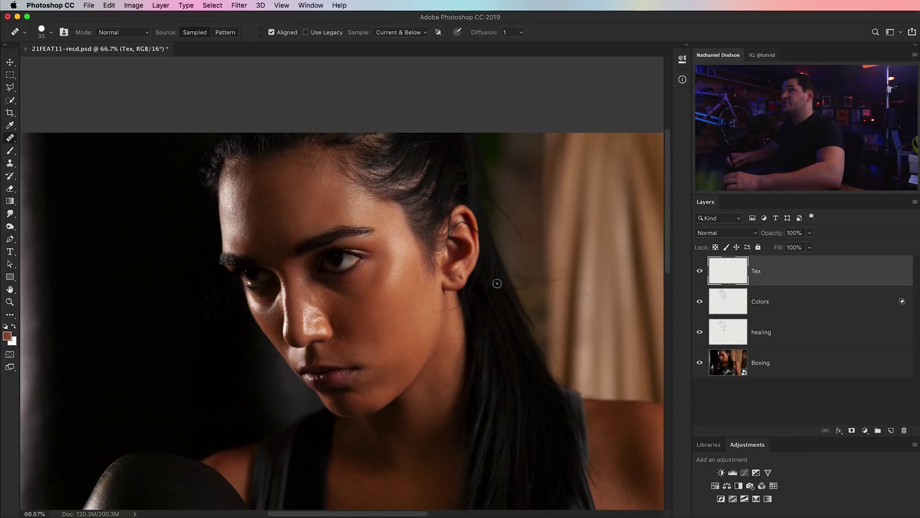
Fill the Tex layer with 50% Gray in Normal mode at 100% opacity.
left_click(107, 7)
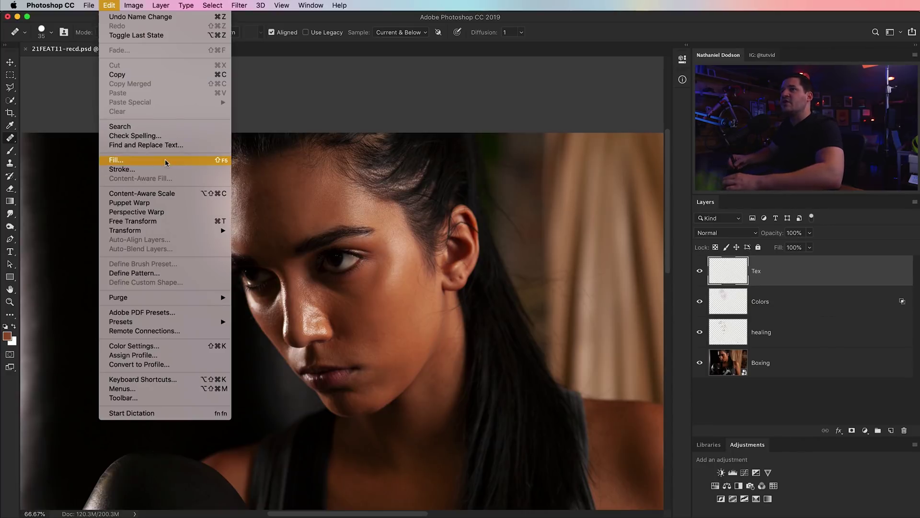
left_click(168, 163)
left_click(614, 220)
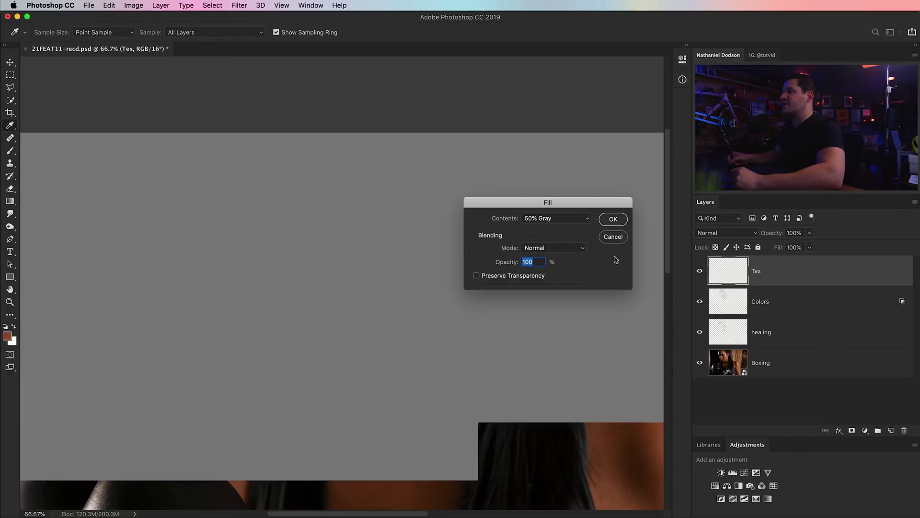
key("j")
left_click(192, 224)
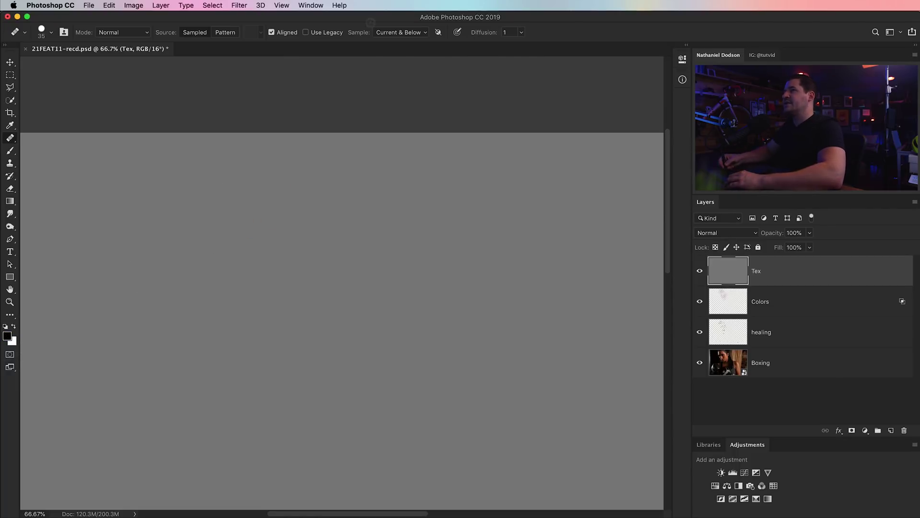
Add 15% Gaussian, monochromatic noise to the Tex layer.
left_click(239, 5)
mouse_move(335, 148)
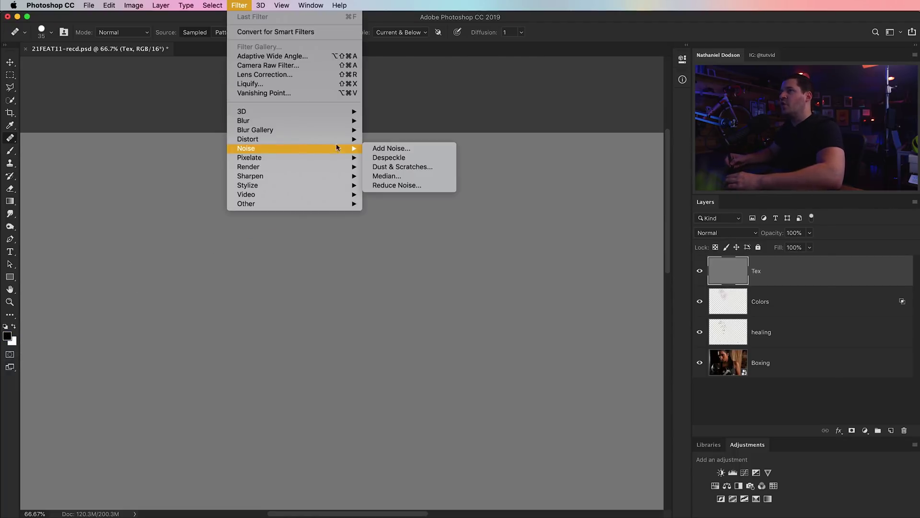
left_click(371, 148)
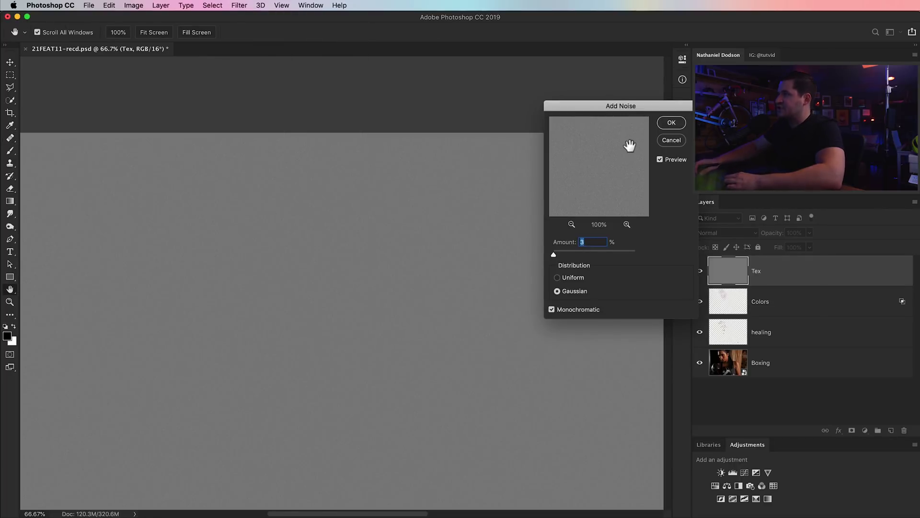
type("15")
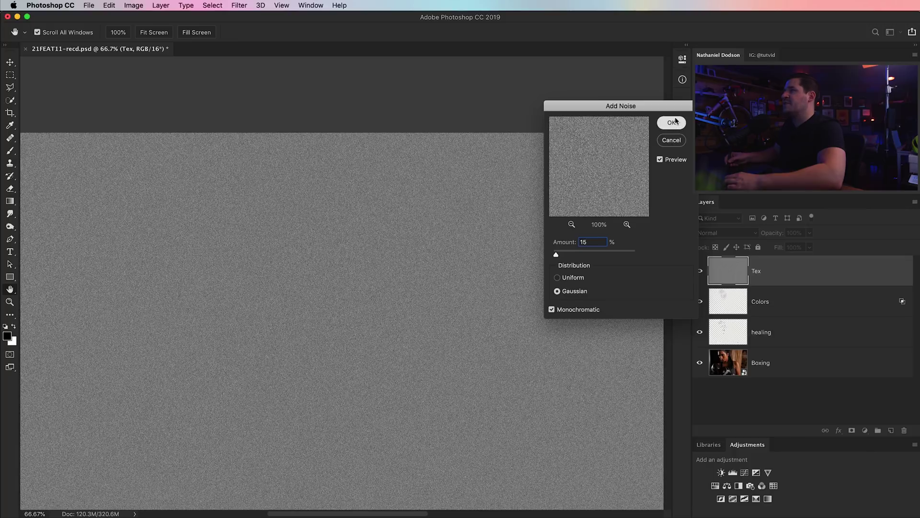
left_click(673, 122)
key("j")
Apply an Emboss filter to the Tex layer with a 54° angle, 2 px height and 100% amount.
left_click(242, 7)
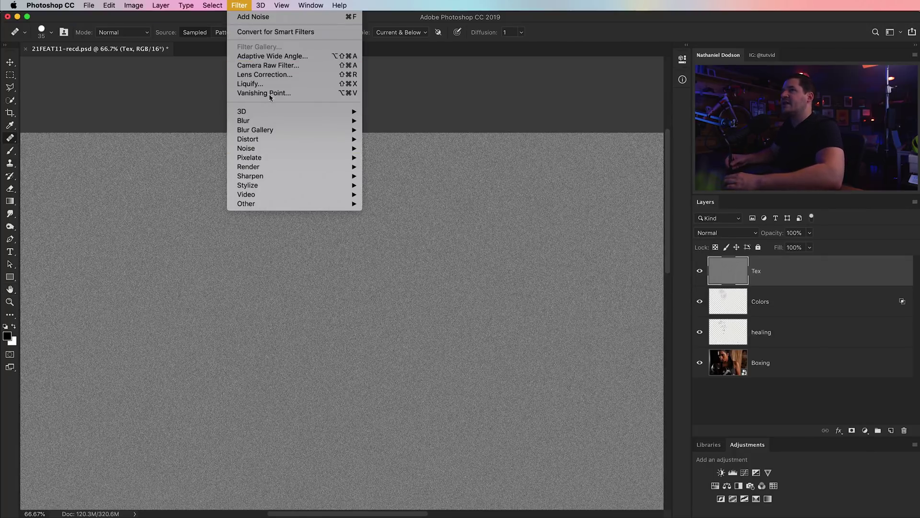
mouse_move(287, 186)
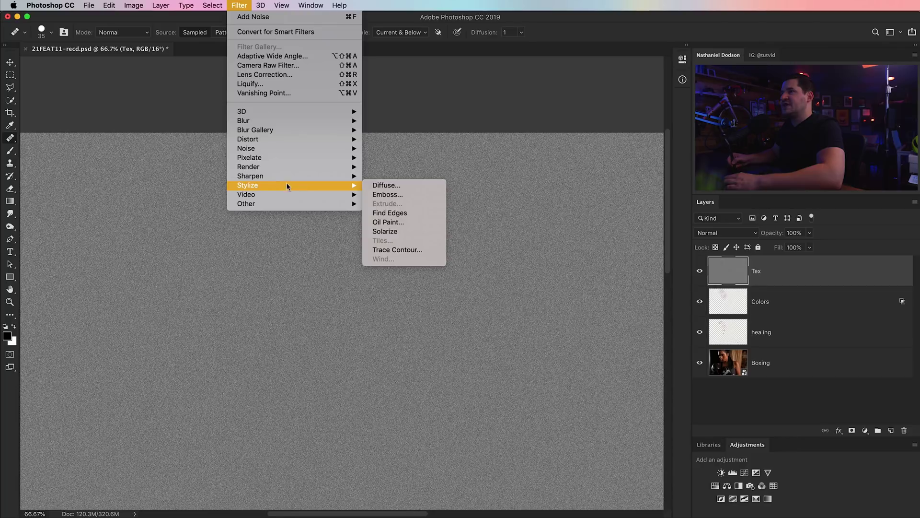
left_click(381, 194)
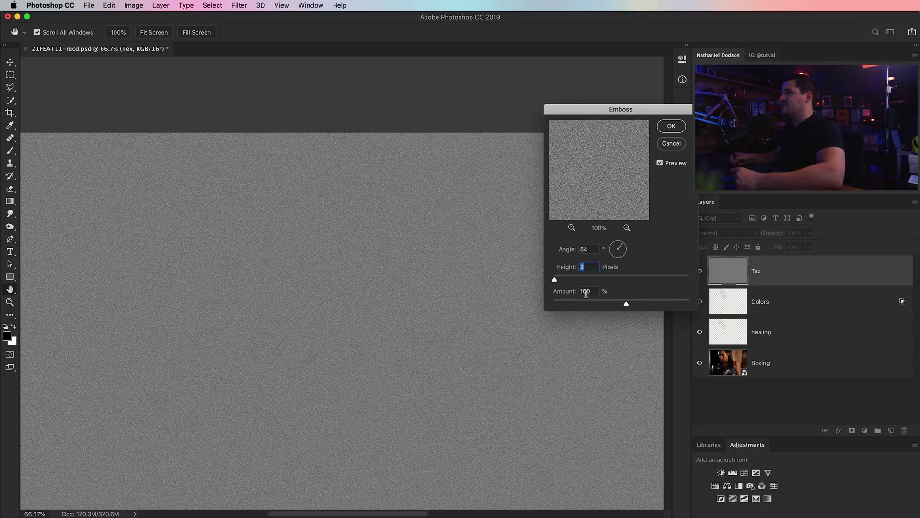
left_click(672, 126)
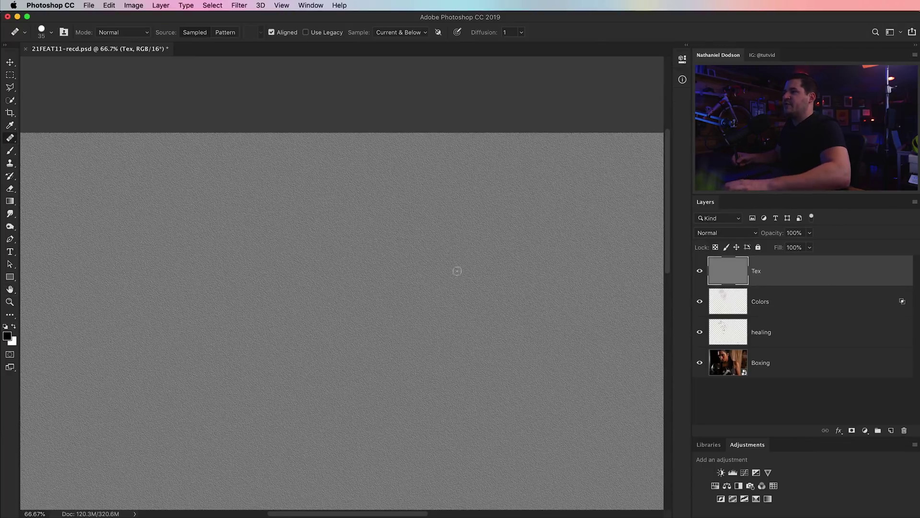
Set the Tex layer's blend mode to Overlay and hide its texture with a layer mask inverted to black.
key("z")
left_click(415, 288)
left_click(413, 287)
left_click(413, 288)
left_click(413, 288)
left_click_drag(449, 284, 436, 202)
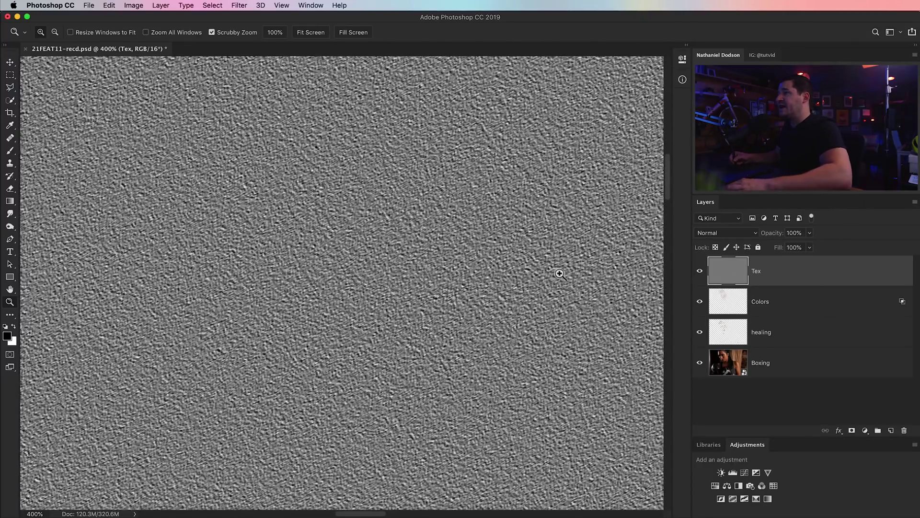
left_click(731, 235)
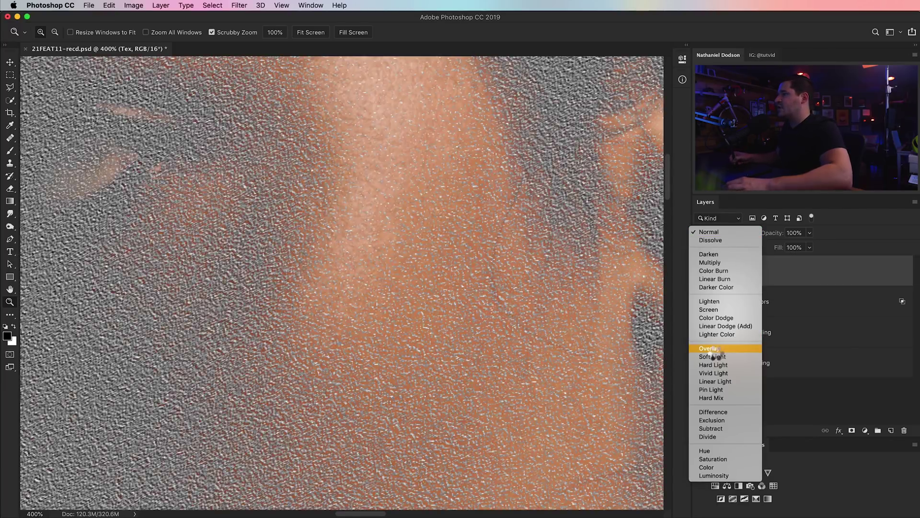
left_click(712, 349)
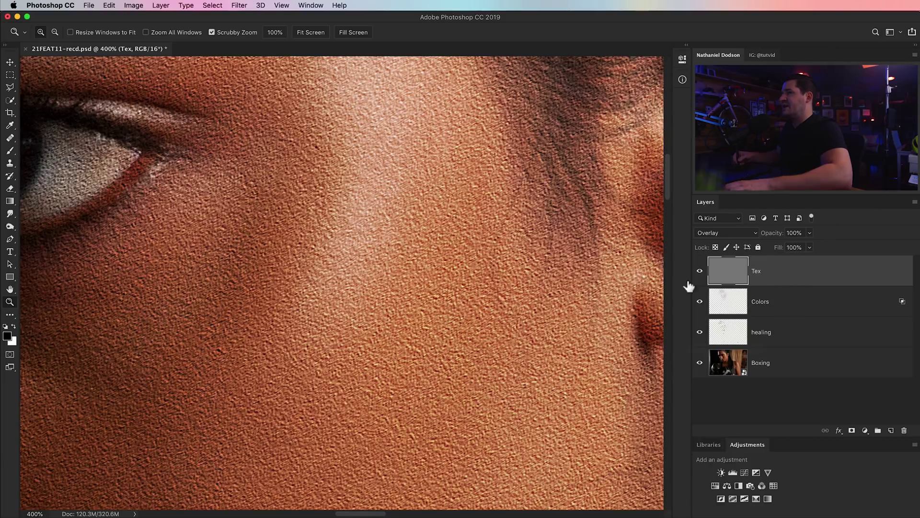
left_click(852, 431)
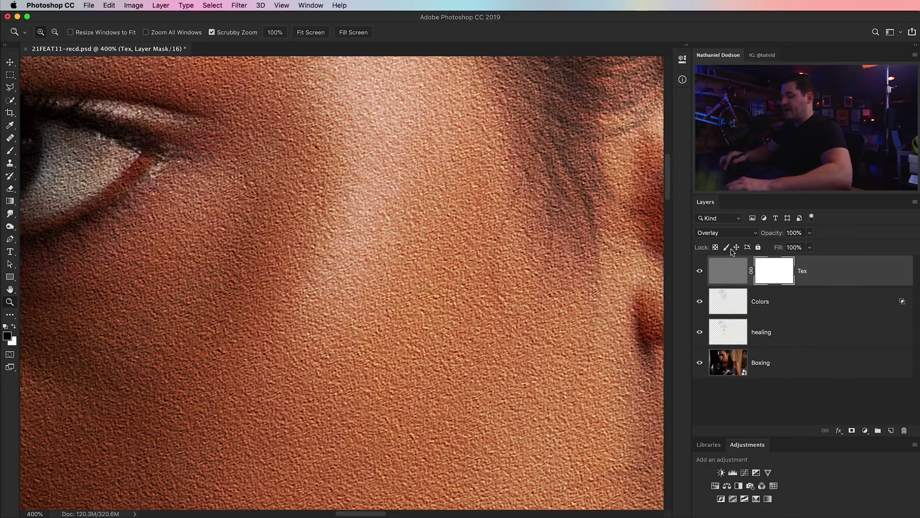
key("super+i")
Paint white on the Tex mask over the cheek and forehead with a 300 px brush at 10% opacity, and reduce the brush to 125 px.
key("super+1")
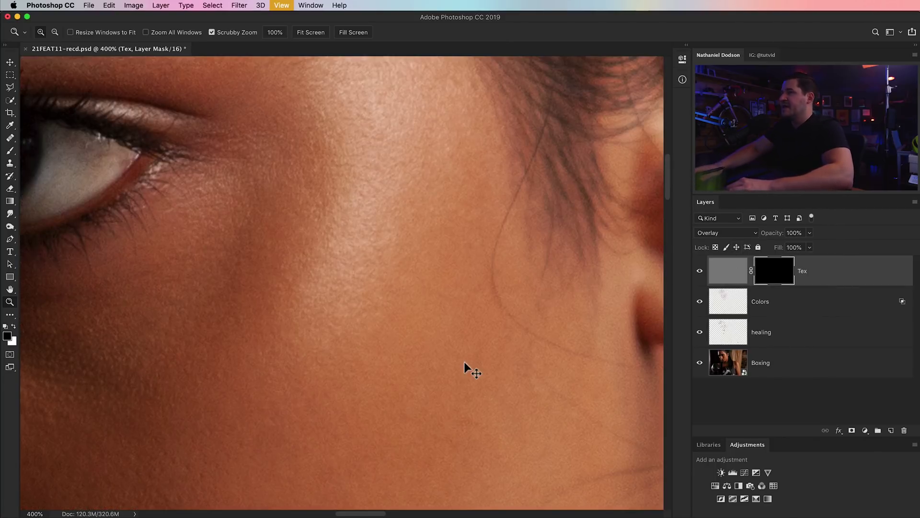
scroll(411, 312, "left", 5)
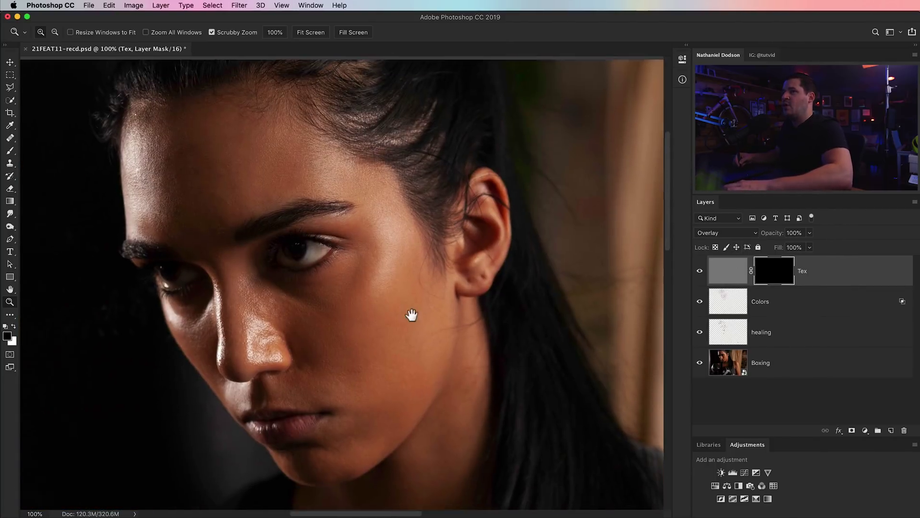
left_click(10, 150)
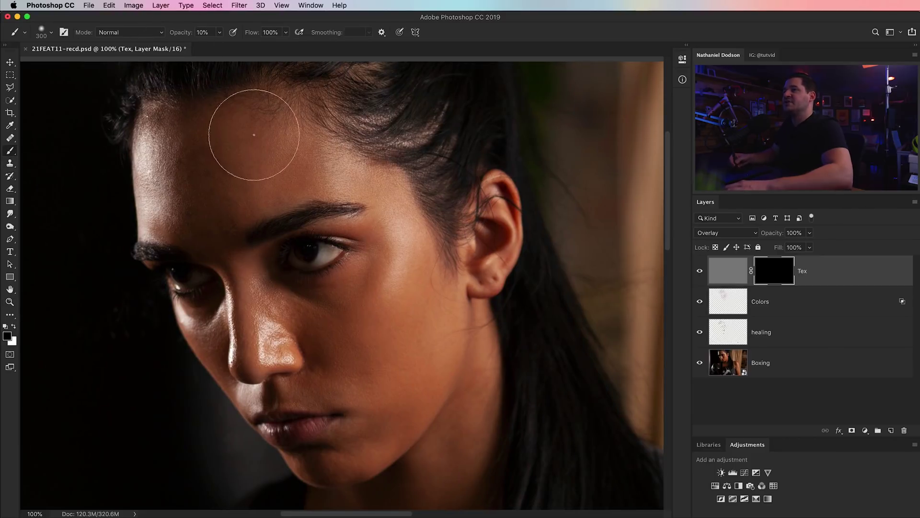
key("x")
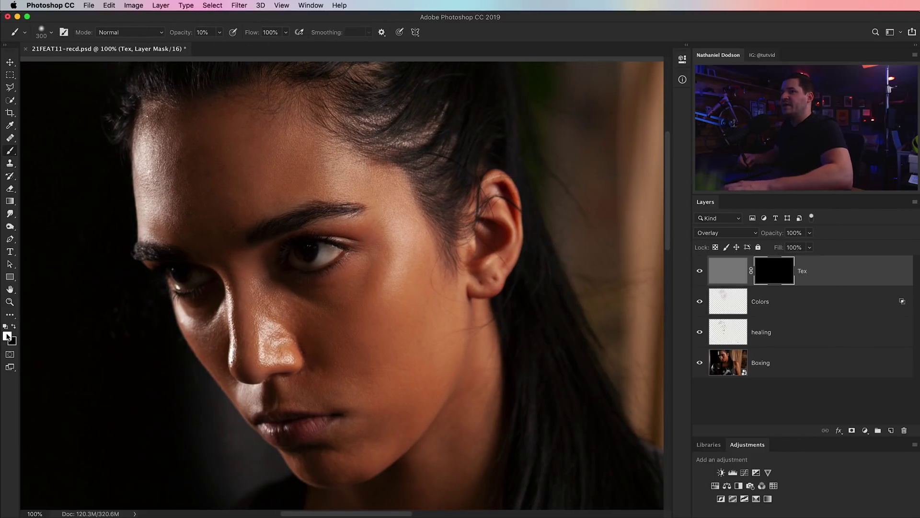
mouse_move(337, 345)
left_mouse_down()
mouse_move(365, 352)
mouse_move(398, 339)
mouse_move(426, 272)
mouse_move(372, 374)
mouse_move(424, 267)
mouse_move(412, 394)
mouse_move(393, 411)
left_mouse_up()
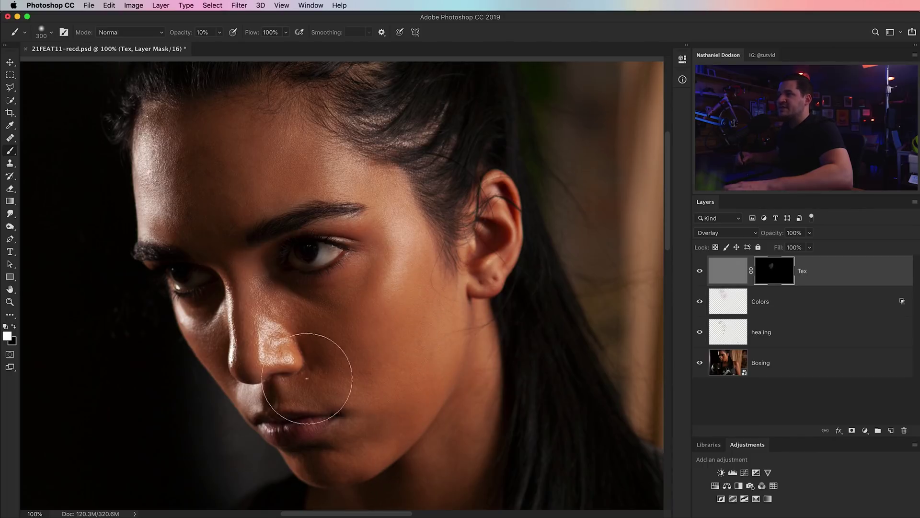
mouse_move(233, 213)
left_mouse_down()
mouse_move(193, 205)
mouse_move(263, 139)
mouse_move(201, 117)
mouse_move(370, 182)
left_mouse_up()
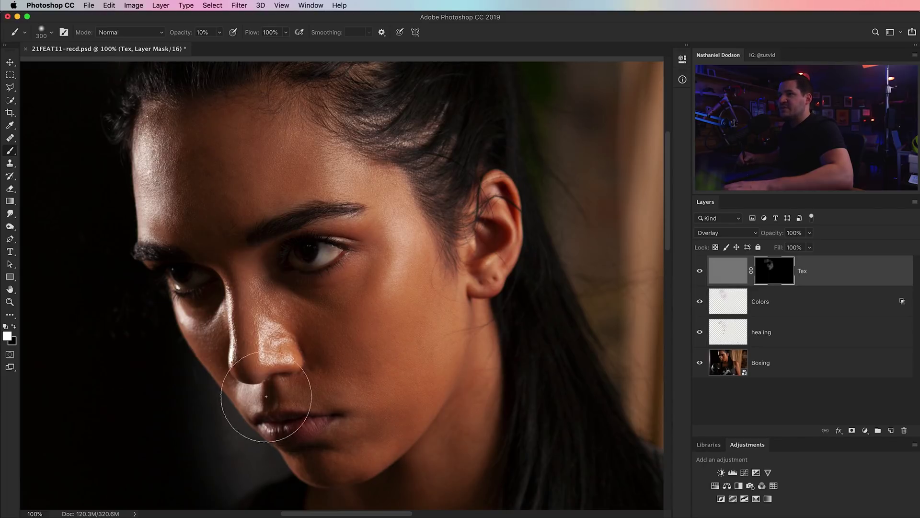
key("bracketleft")
key("bracketleft")
key("bracketleft")
key("bracketleft")
key("bracketleft")
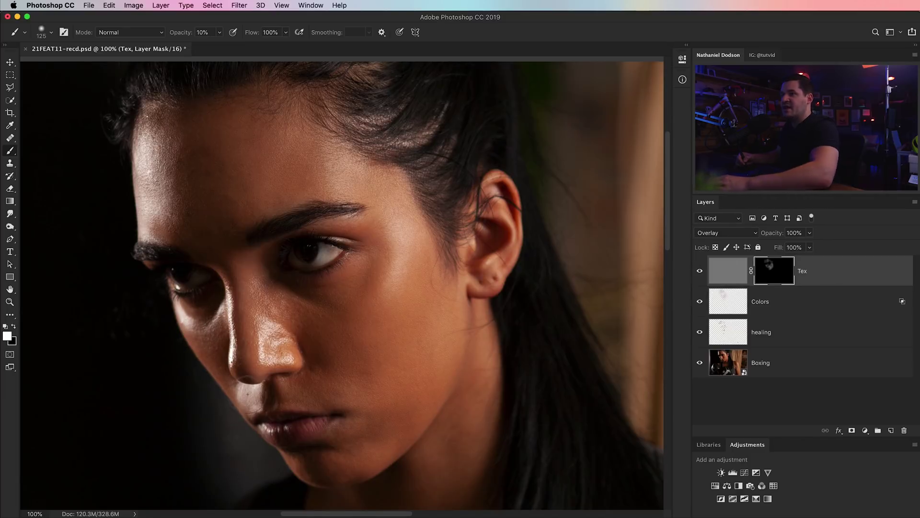
Paint black on the Tex mask along the cheek and jaw edge below the ear with a 250 px brush at 20% opacity.
key("z")
left_click(402, 409)
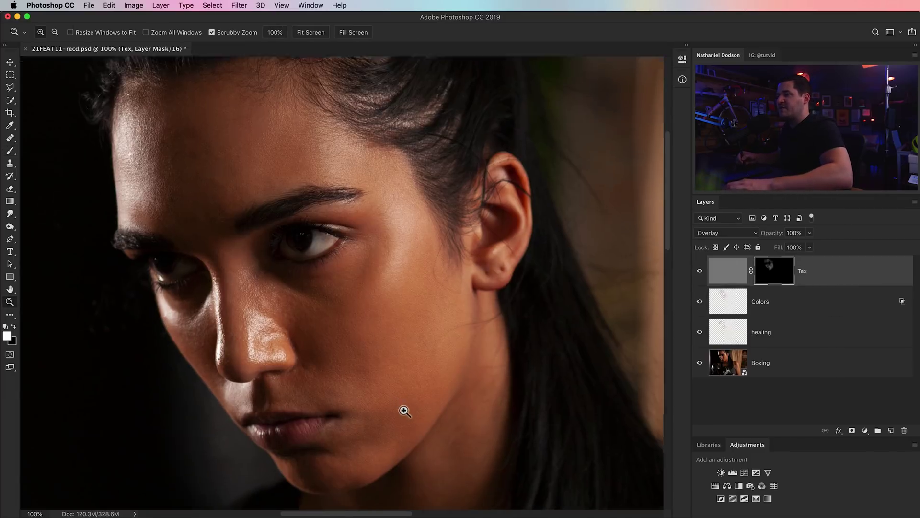
scroll(407, 369, "right", 2)
key("b")
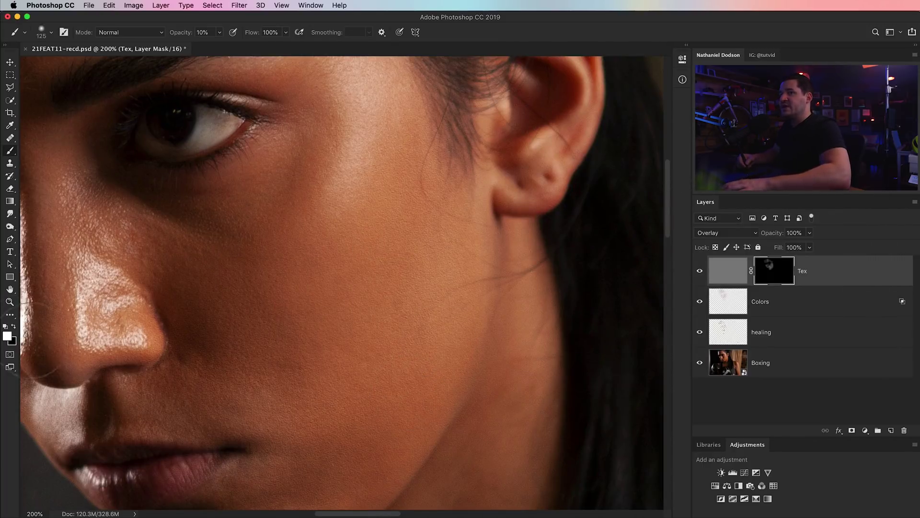
left_click(14, 327)
key("bracketright")
key("bracketright")
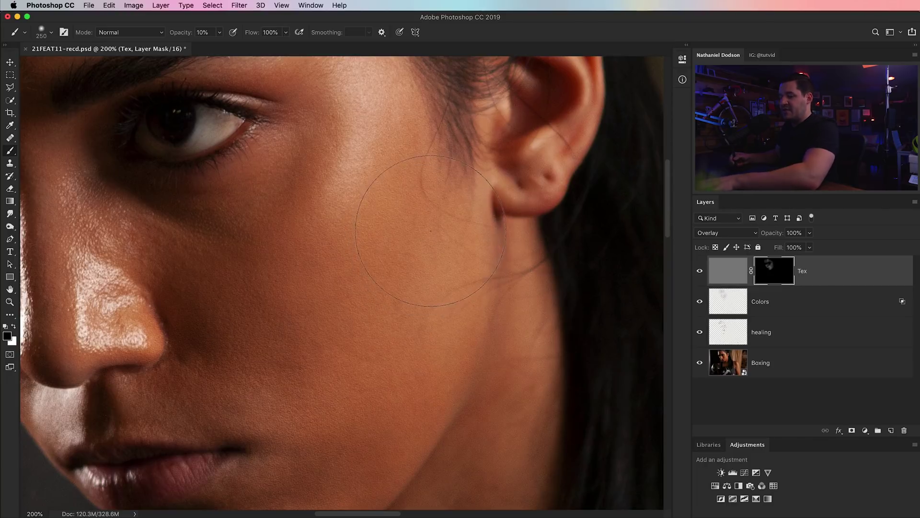
key("2")
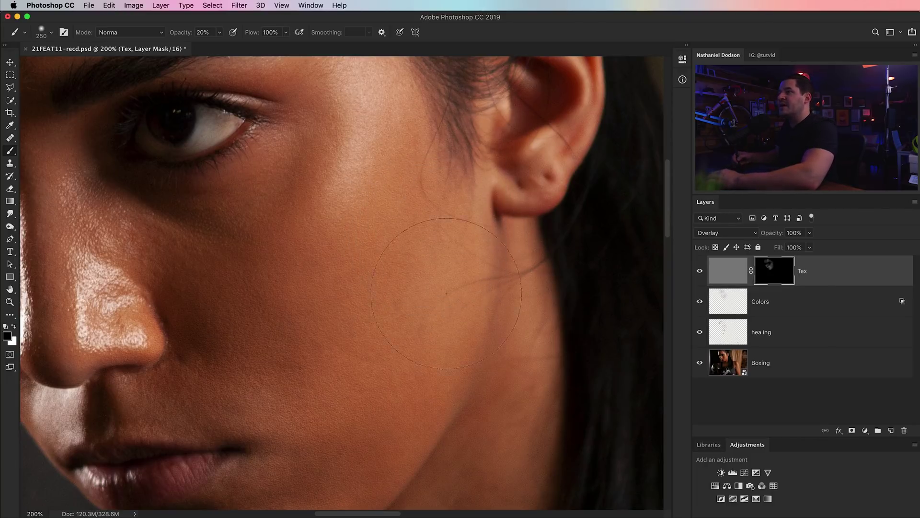
mouse_move(516, 298)
left_mouse_down()
mouse_move(467, 283)
mouse_move(534, 228)
left_mouse_up()
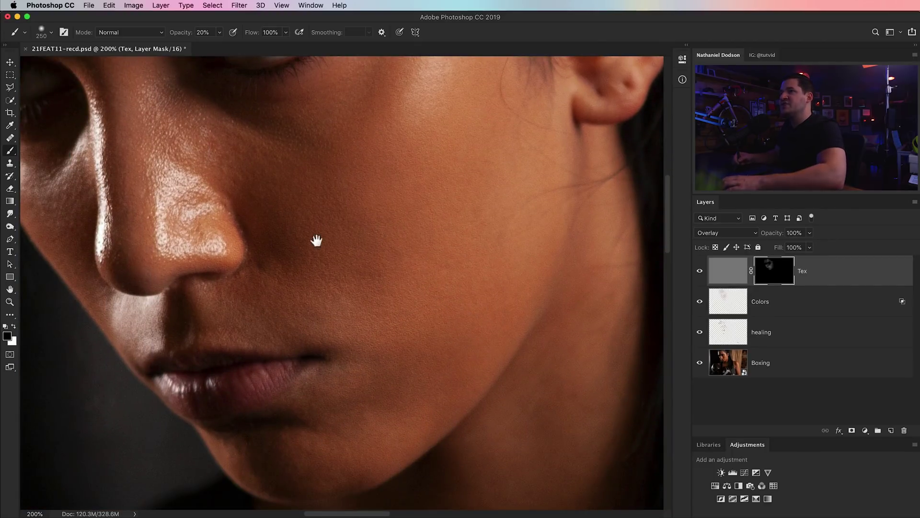
Paint white on the Tex layer mask over the cheek below the eye with the 250 px brush at 20% opacity.
left_click_drag(316, 240, 456, 376)
left_click_drag(204, 211, 267, 314)
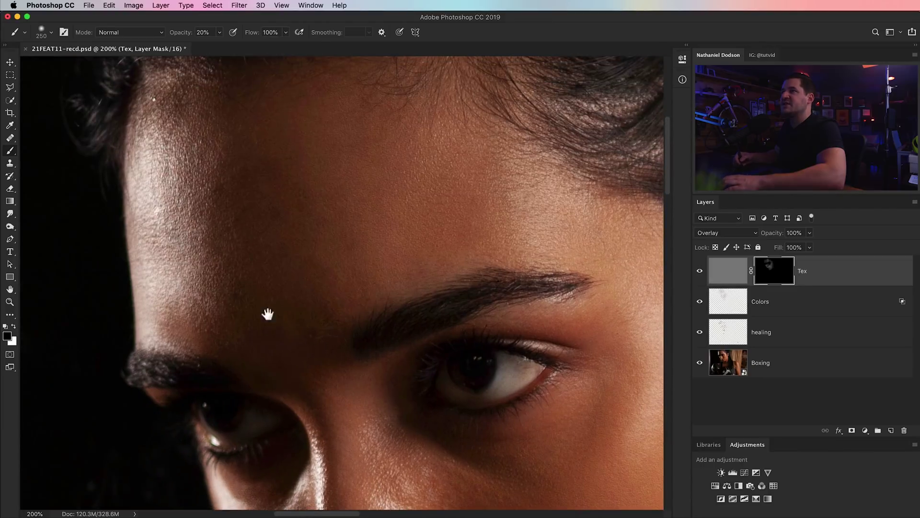
left_click_drag(514, 273, 304, 159)
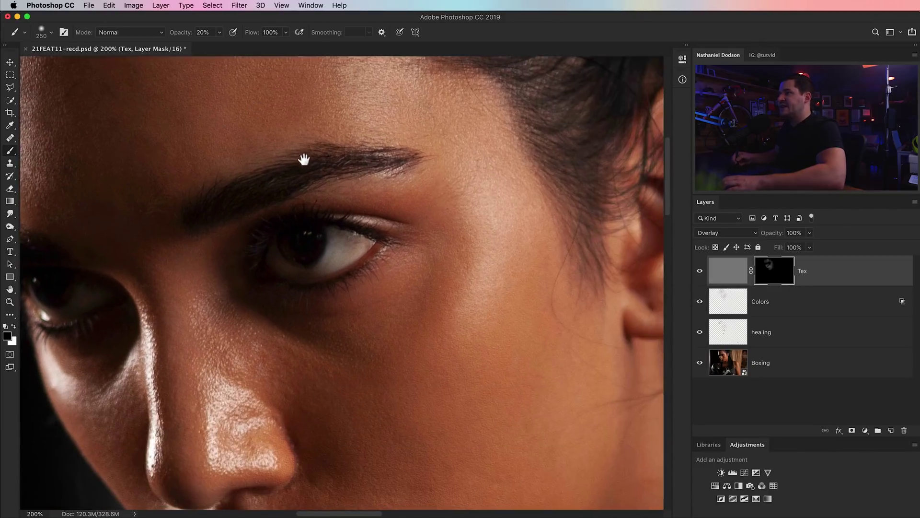
mouse_move(424, 290)
left_mouse_down()
mouse_move(421, 195)
mouse_move(410, 172)
left_mouse_up()
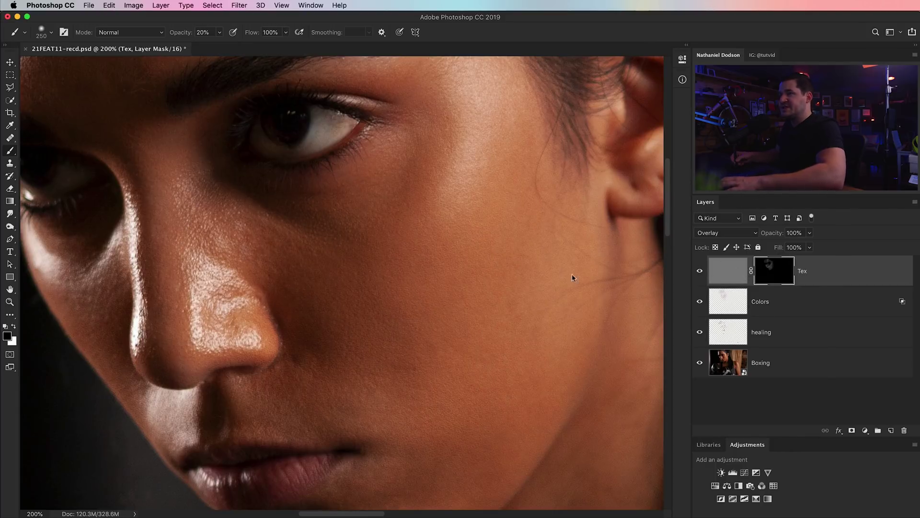
key("x")
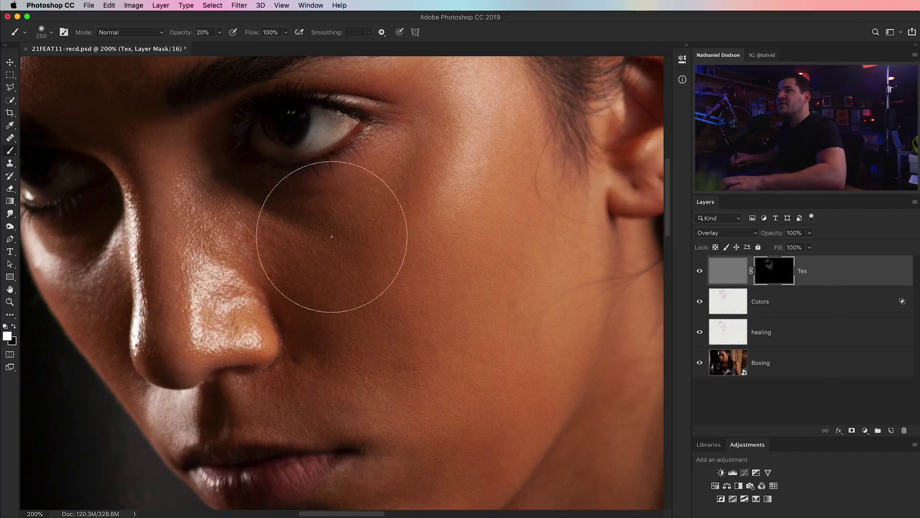
mouse_move(331, 237)
left_mouse_down()
mouse_move(389, 171)
mouse_move(364, 257)
left_mouse_up()
key("x")
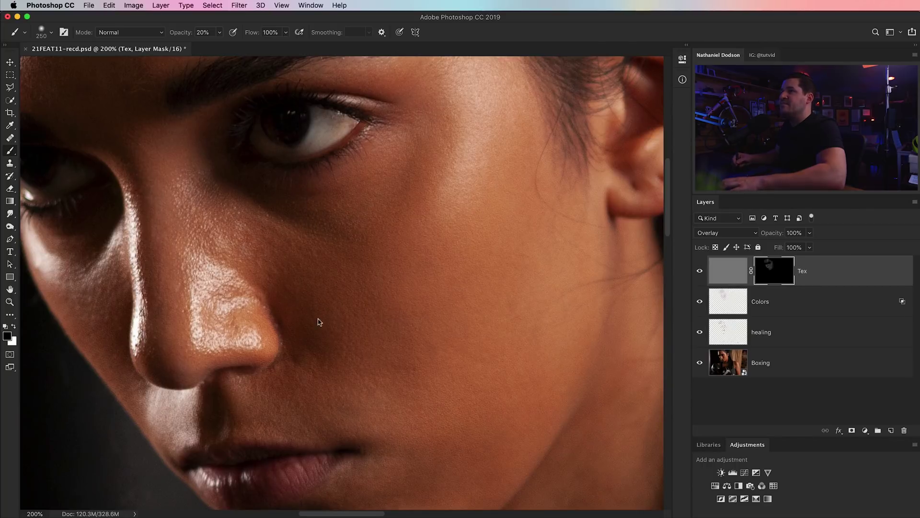
left_click_drag(316, 369, 318, 264)
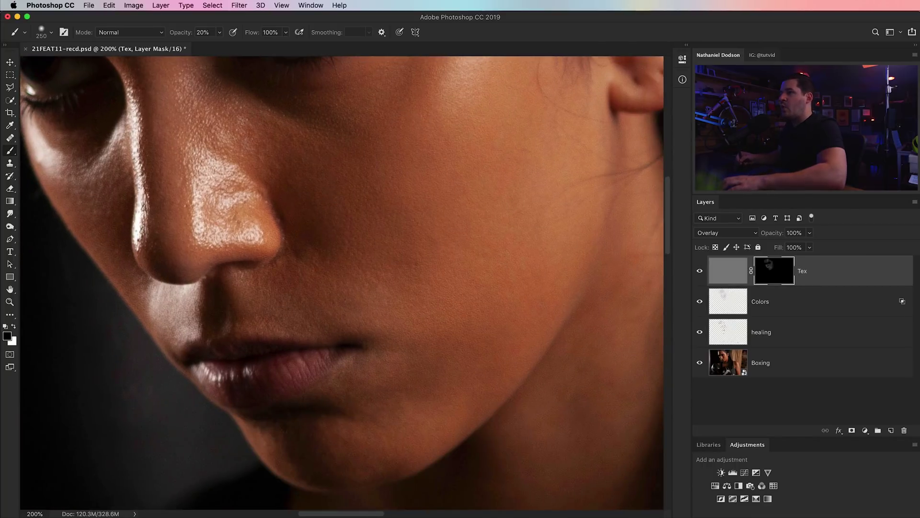
Stamp all visible layers into a new layer at the top of the stack and name it Tex2.
key("super+minus")
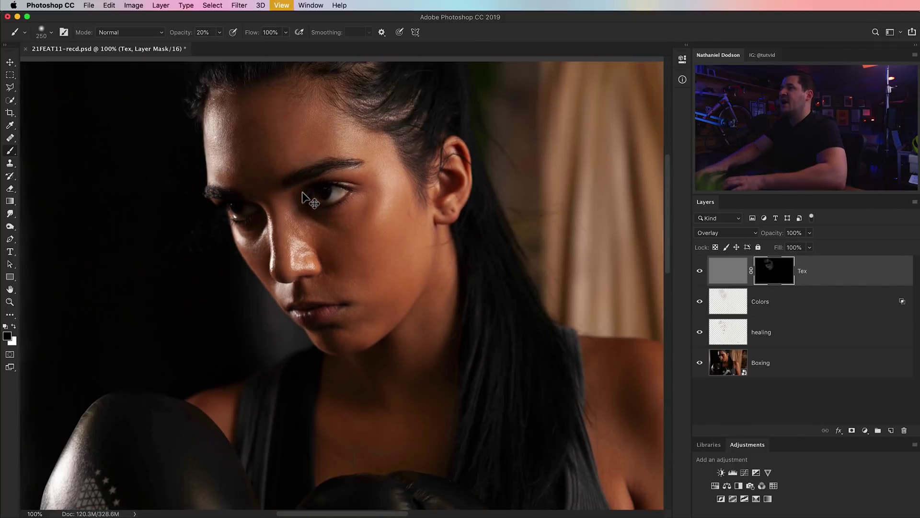
key("super+minus")
left_click_drag(321, 252, 362, 294)
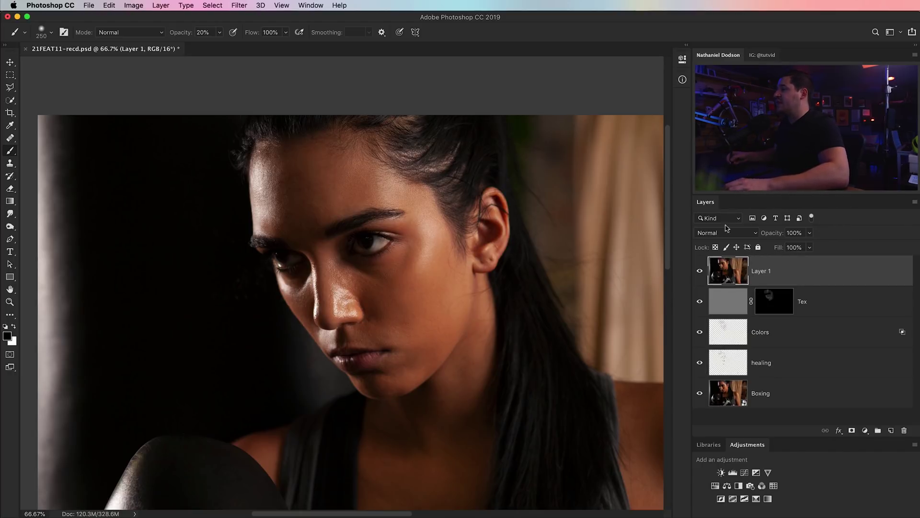
double_click(767, 272)
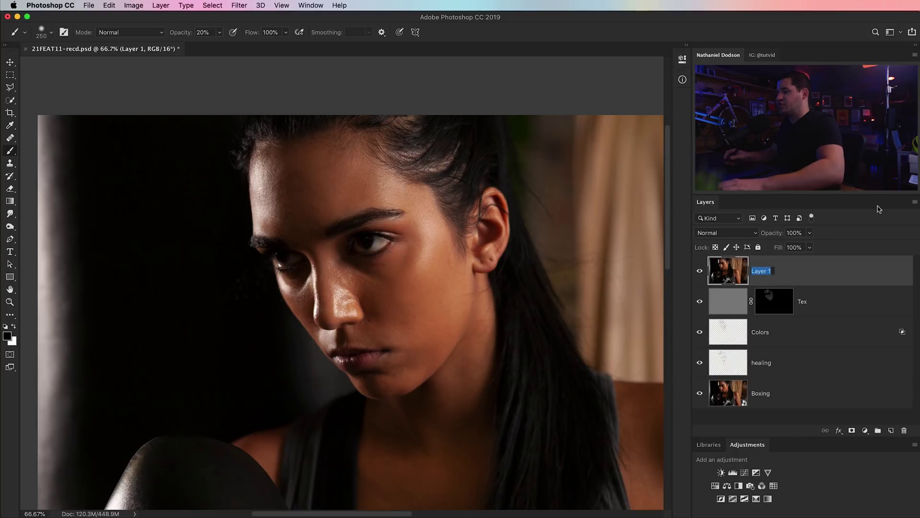
type("Tex")
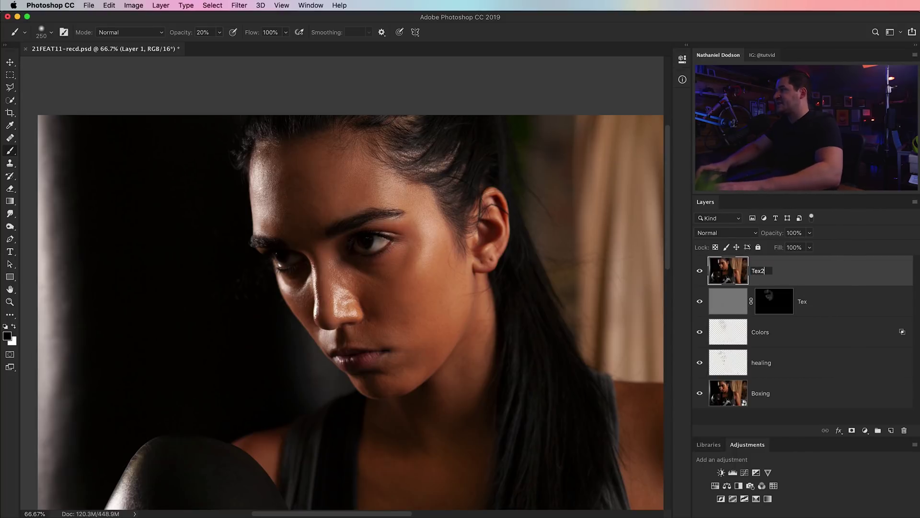
type("2")
key("Return")
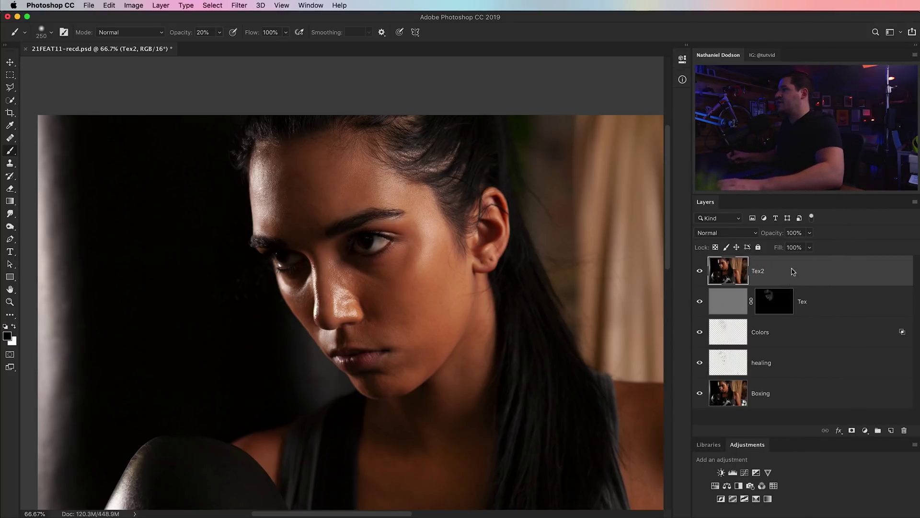
Convert the Tex2 layer to a smart object and apply the Camera Raw Filter to it, judging the skin close up.
right_click(792, 271)
left_click(843, 228)
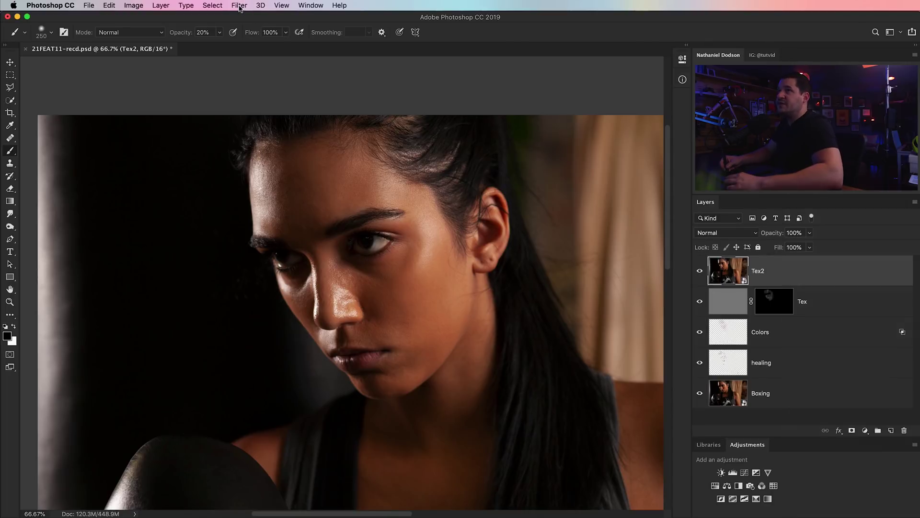
left_click(239, 5)
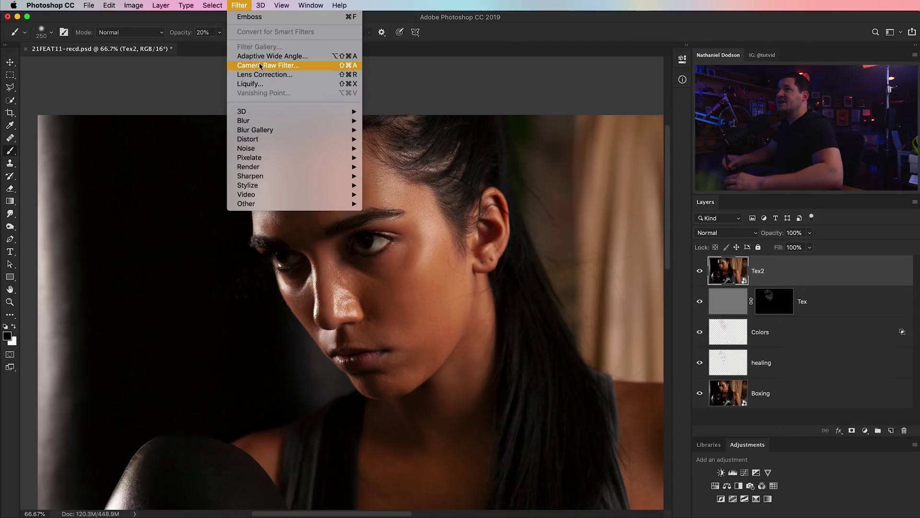
left_click(268, 66)
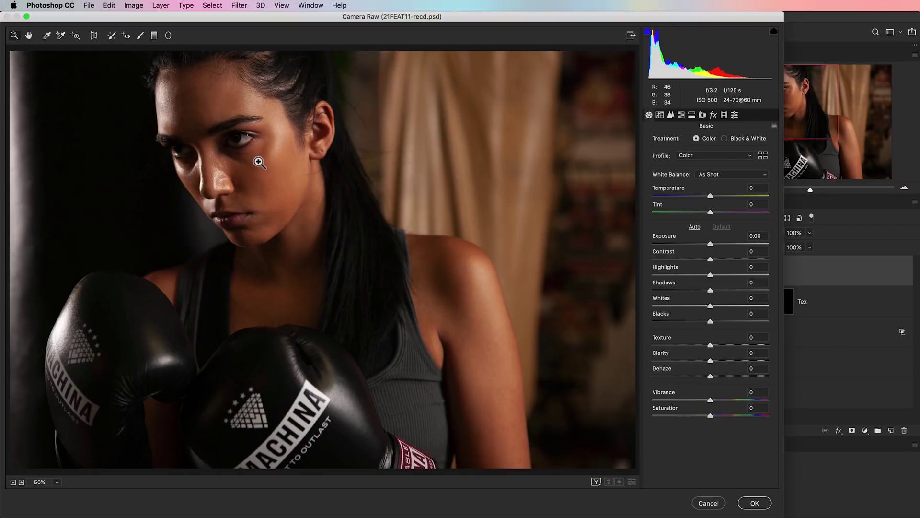
left_click(259, 162)
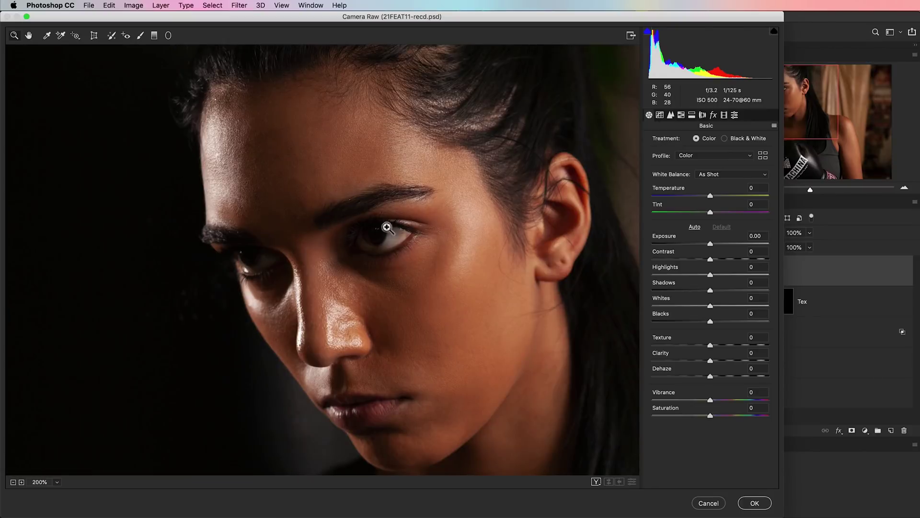
left_click(387, 227)
left_click_drag(387, 227, 377, 149)
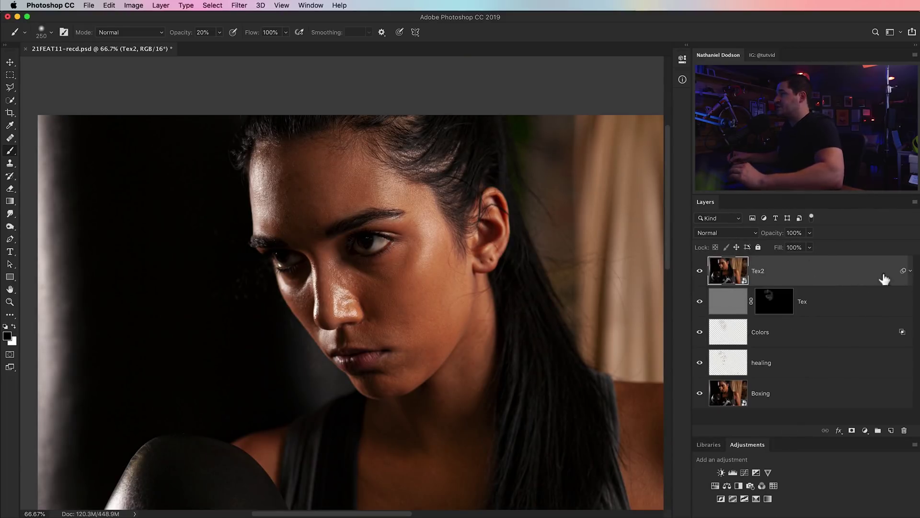
Hide Tex2's Camera Raw effect by inverting its smart filter mask to black.
left_click(910, 271)
left_click(745, 307)
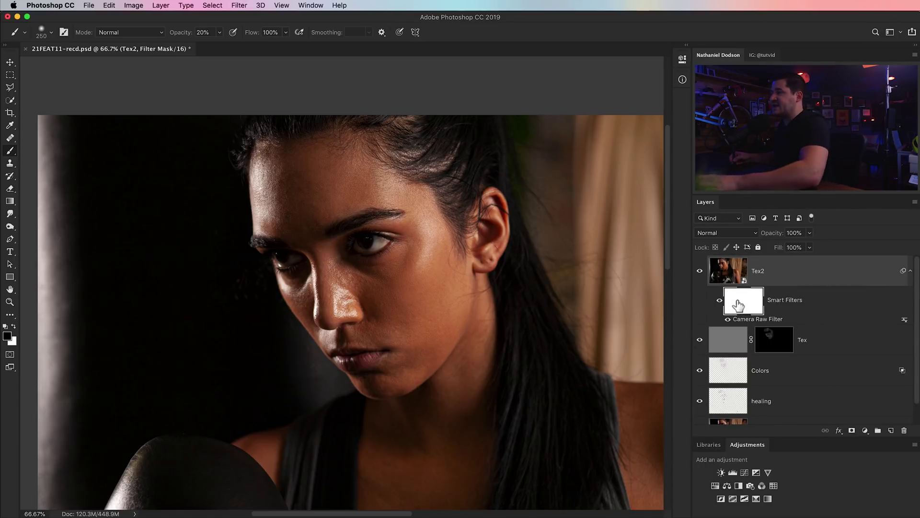
key("super+i")
Paint white on the Tex2 filter mask over the cheek and forehead with a 250 px brush at 20% opacity.
key("z")
left_click(397, 290)
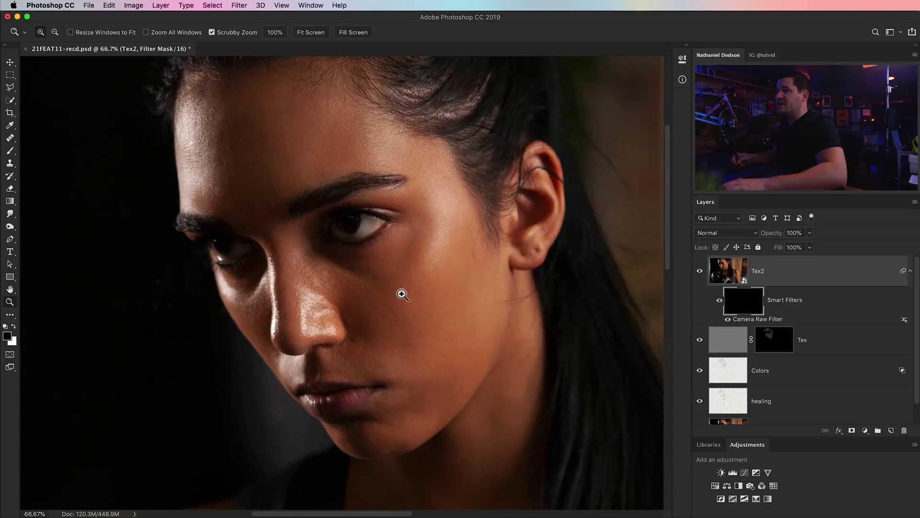
left_click(10, 150)
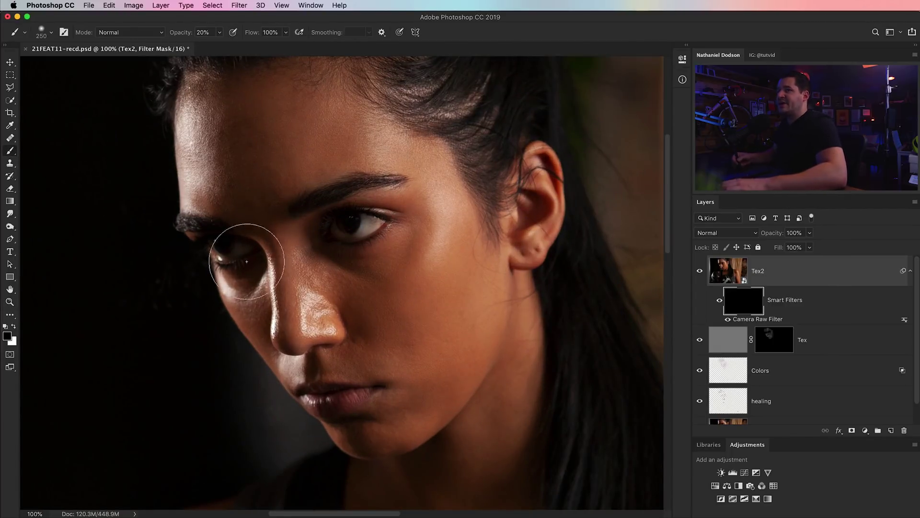
key("x")
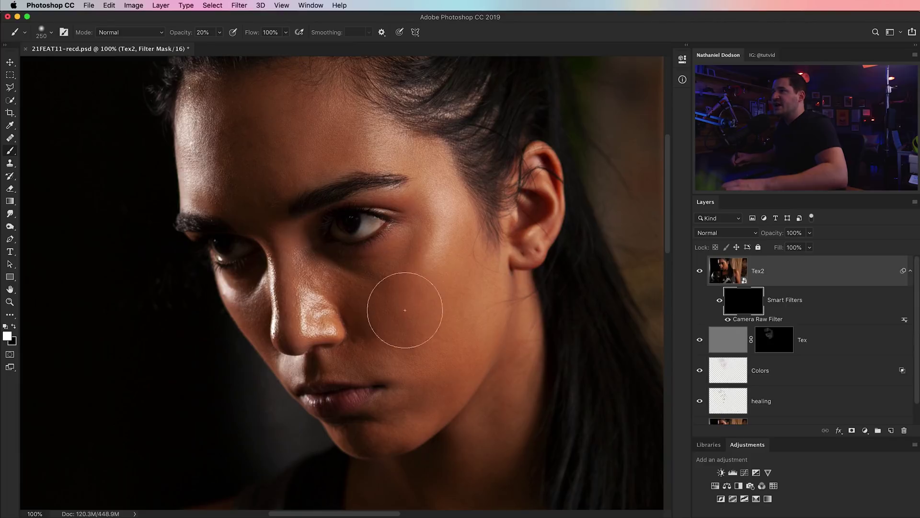
mouse_move(405, 310)
left_mouse_down()
mouse_move(447, 223)
mouse_move(383, 312)
mouse_move(435, 197)
mouse_move(450, 291)
mouse_move(390, 337)
mouse_move(339, 294)
left_mouse_up()
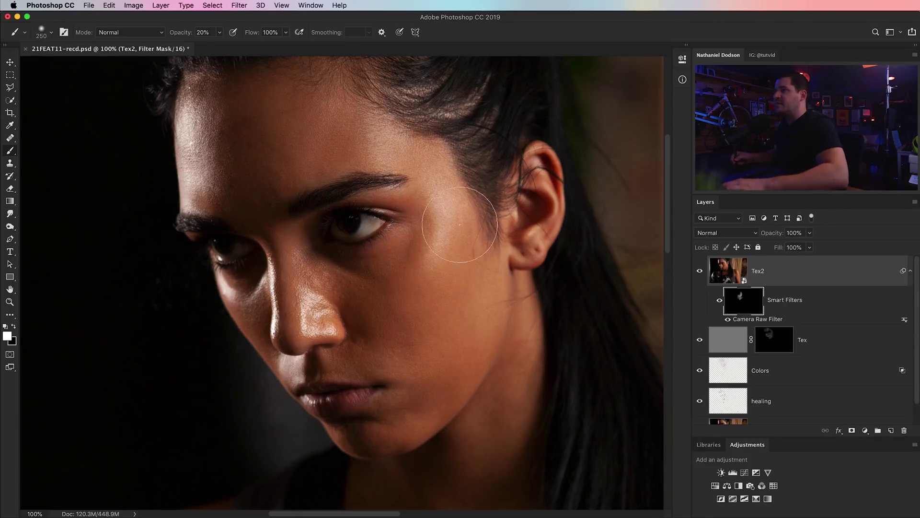
scroll(429, 257, "up", 5)
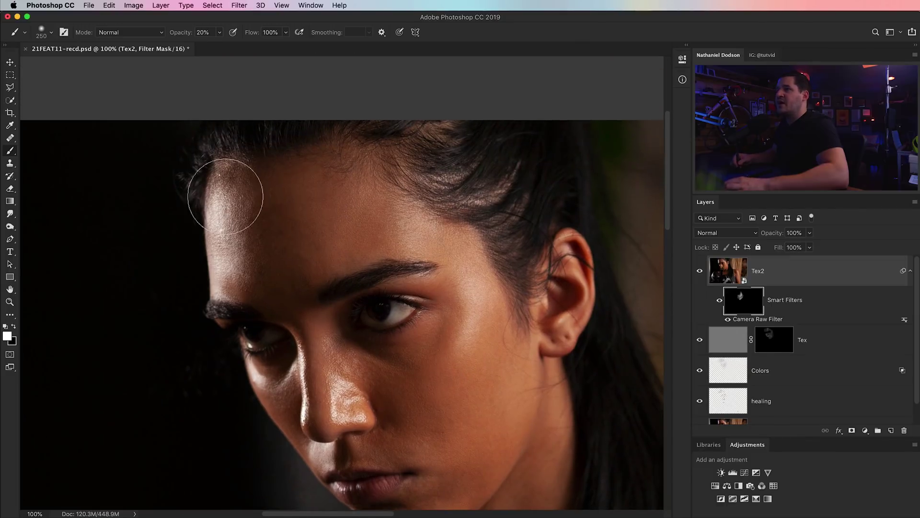
left_click_drag(524, 349, 503, 179)
Paint black at 20% opacity on the Tex2 filter mask over the lower cheek beside the mouth.
key("z")
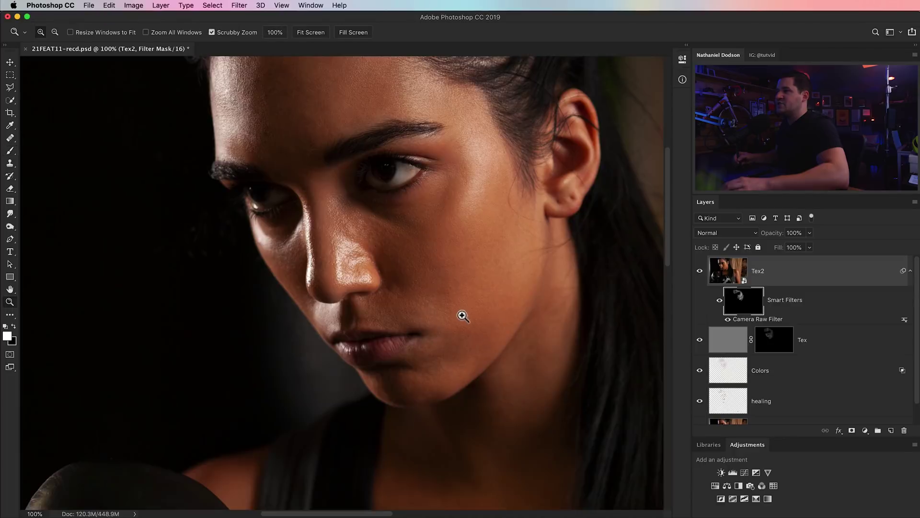
left_click(461, 314)
left_click_drag(497, 289, 437, 310)
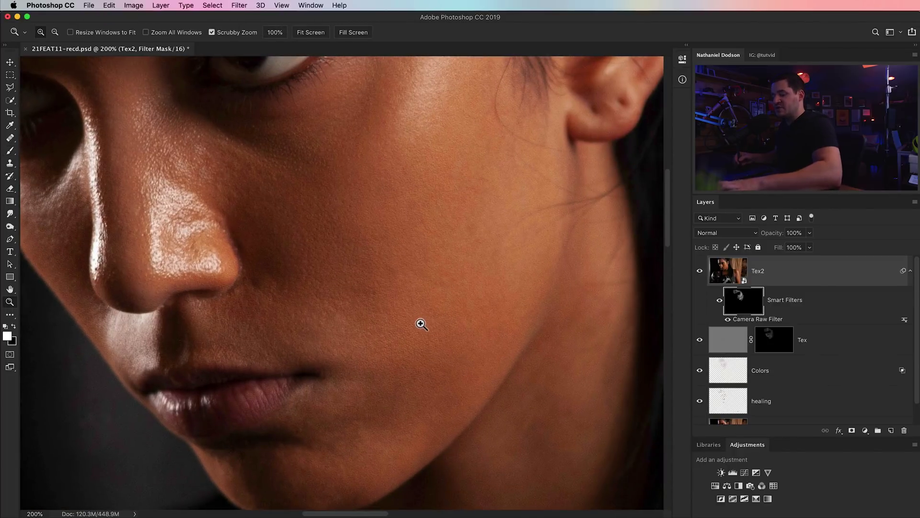
key("b")
key("x")
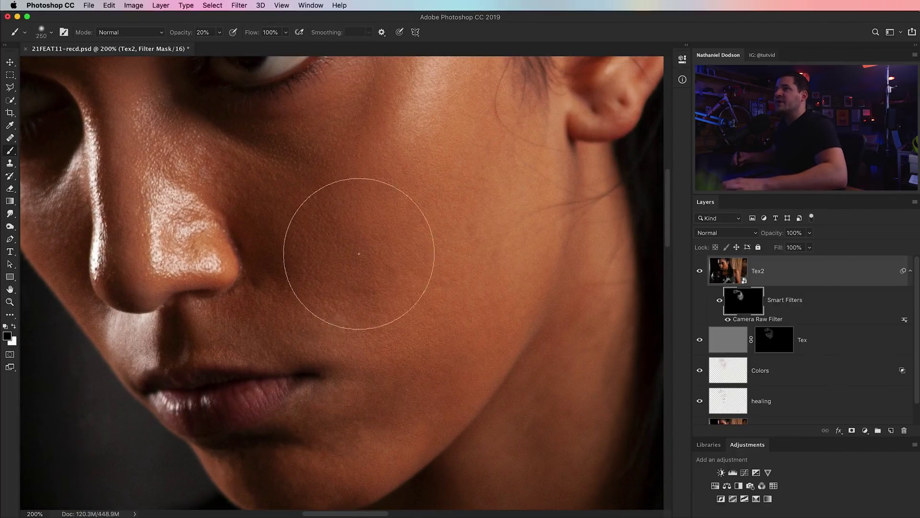
mouse_move(320, 364)
left_mouse_down()
mouse_move(327, 312)
mouse_move(395, 319)
mouse_move(433, 396)
left_mouse_up()
Refine the Tex2 filter mask by painting black along the jaw edge with the 250 px brush.
key("x")
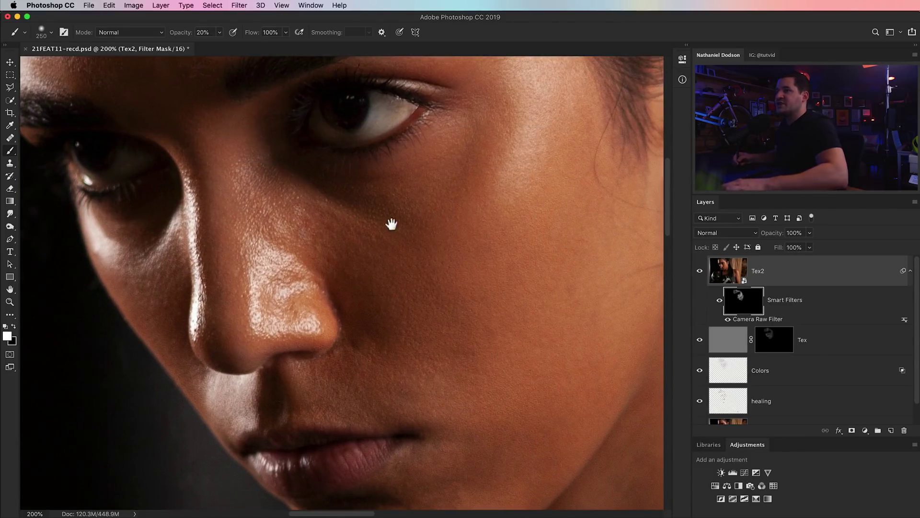
left_click_drag(390, 222, 318, 376)
left_click_drag(389, 358, 249, 367)
key("x")
left_click_drag(441, 260, 428, 143)
left_click_drag(437, 252, 431, 118)
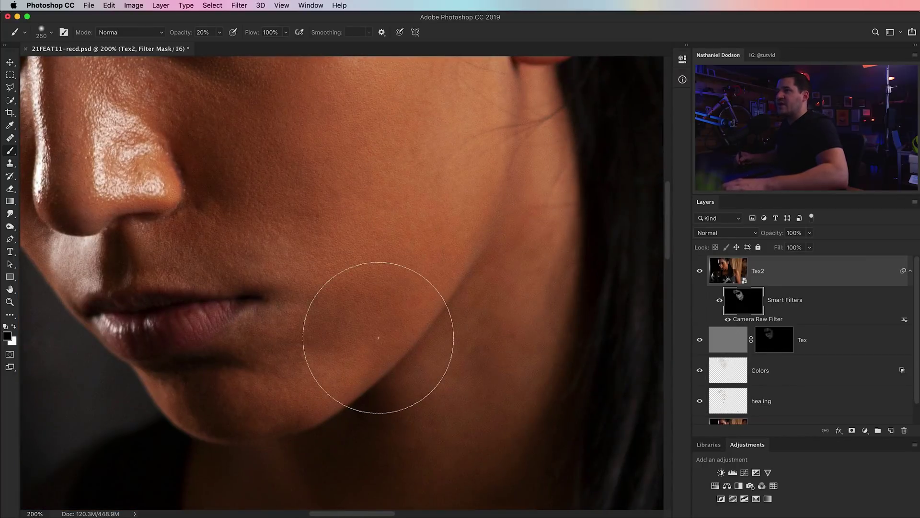
left_click_drag(451, 310, 374, 353)
Examine the restored skin texture on the eye area, the forehead and the whole portrait, and collapse Tex2's smart filter list.
left_click_drag(282, 184, 414, 371)
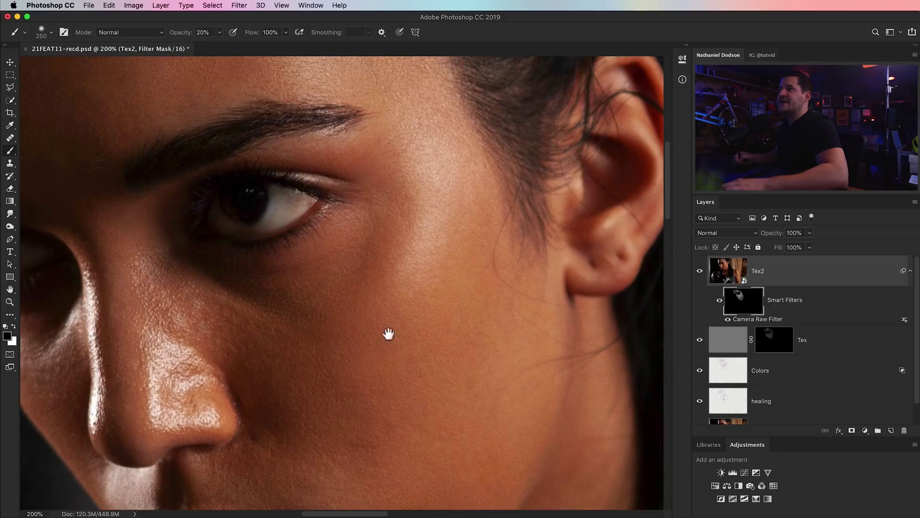
left_click_drag(248, 108, 396, 269)
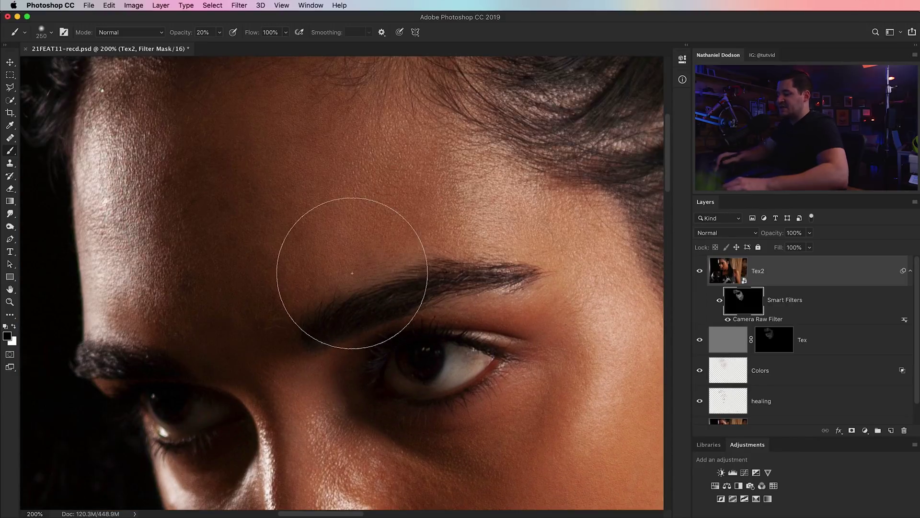
key("super+minus")
key("super+minus")
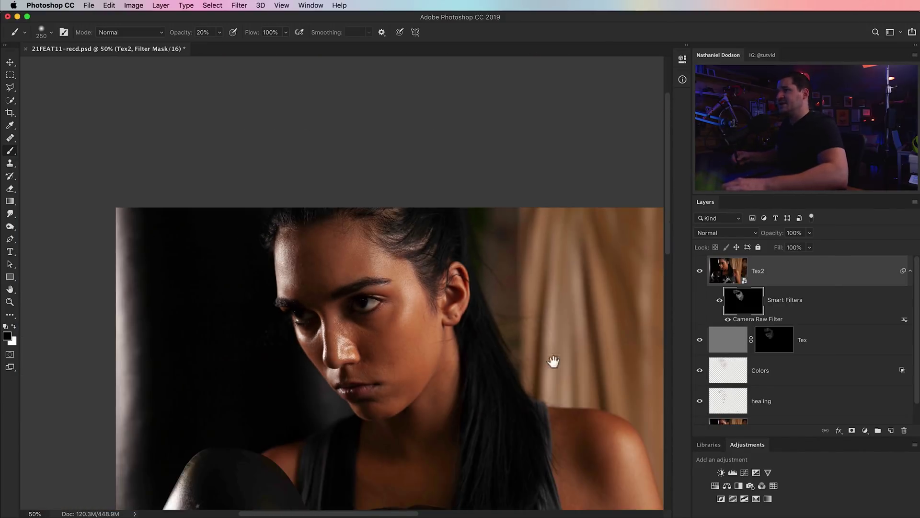
left_click_drag(482, 310, 480, 170)
left_click_drag(433, 226, 377, 253)
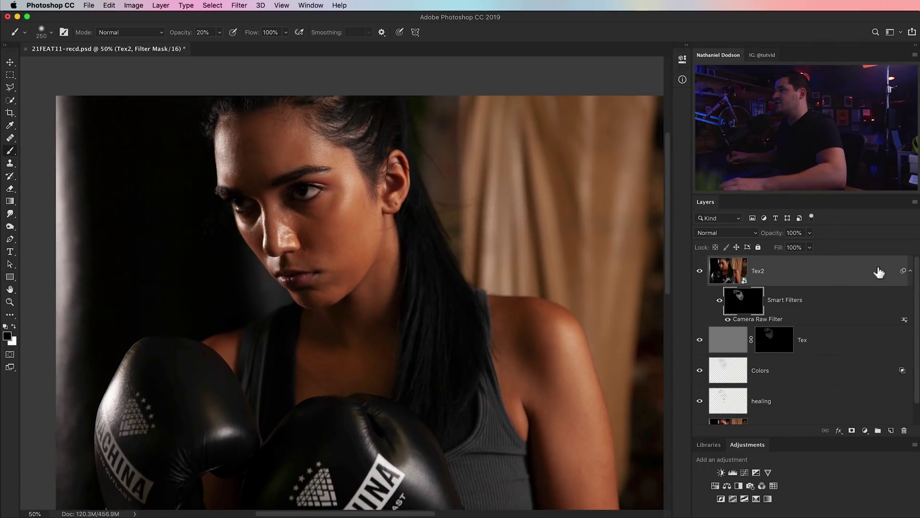
left_click(911, 272)
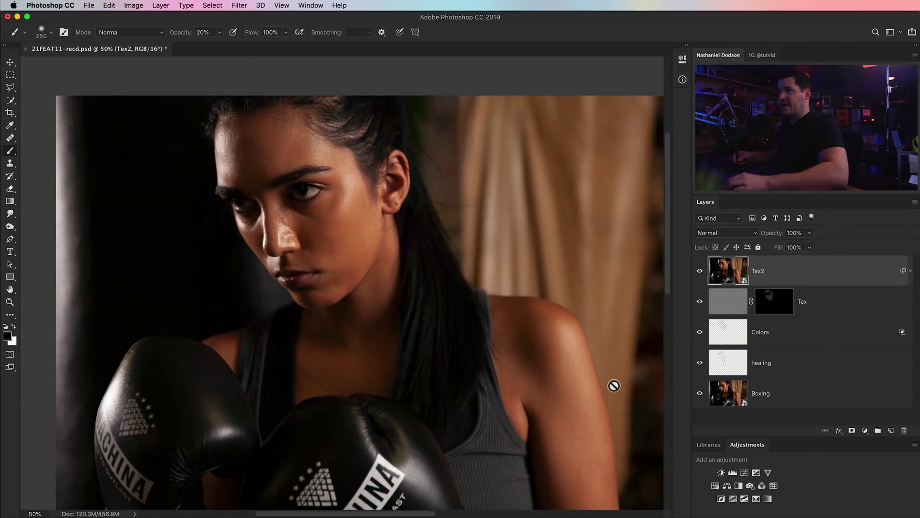
Compare the face before and after retouching at 100% by toggling the visibility of the Boxing layer and the retouching layers.
key("z")
left_click(327, 228)
left_click(322, 205)
left_click_drag(323, 206, 382, 322)
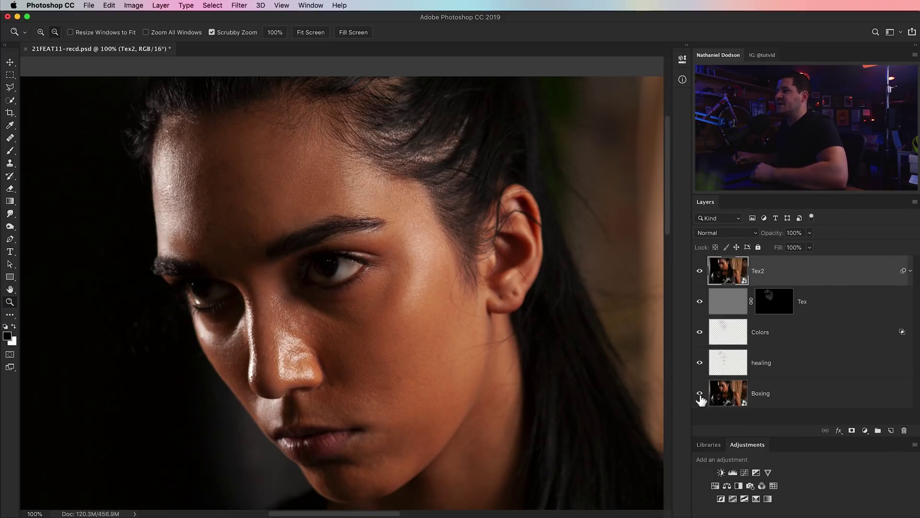
left_click(701, 395, "alt")
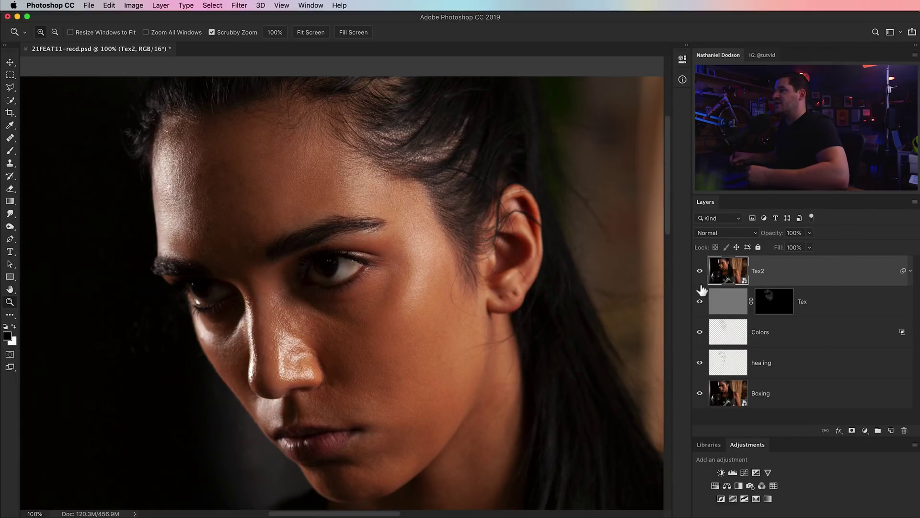
left_click(700, 332)
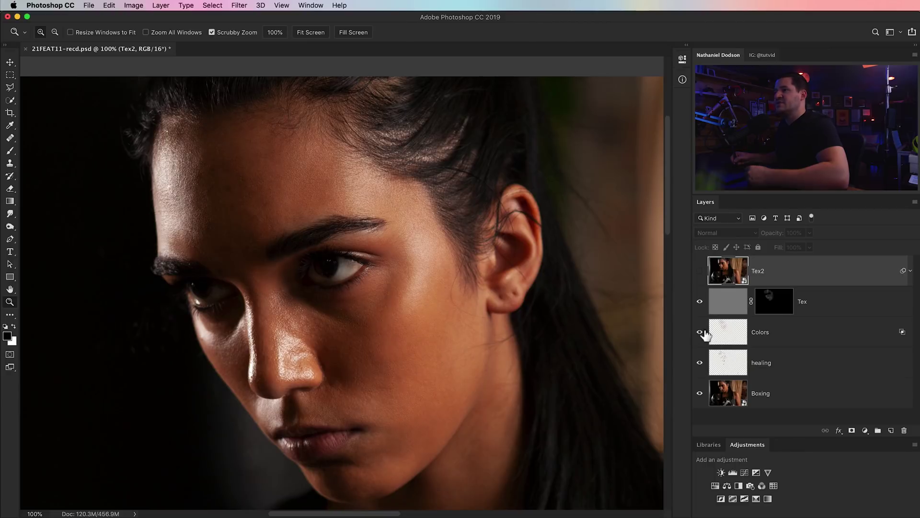
left_click(700, 332)
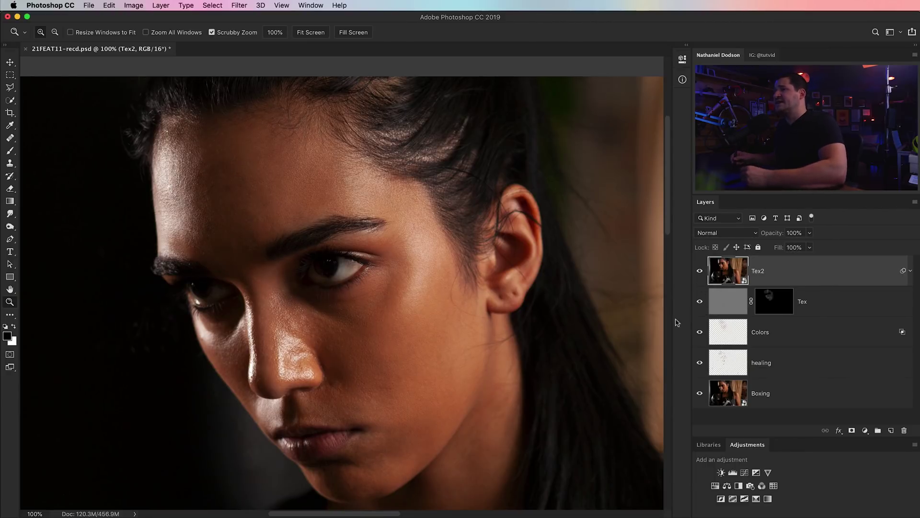
key("v")
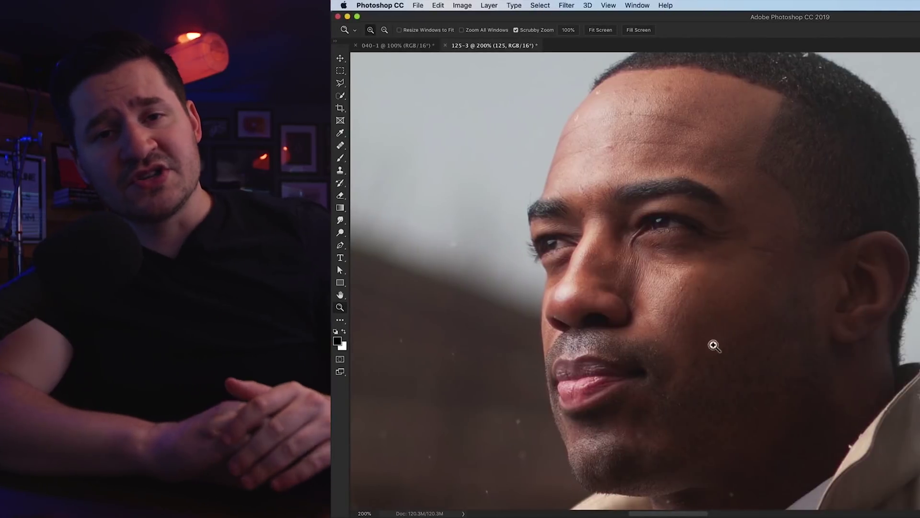
Examine the 125-3 portrait's skin detail up close in Camera Raw and the wider portrait on the canvas.
key("super+shift+a")
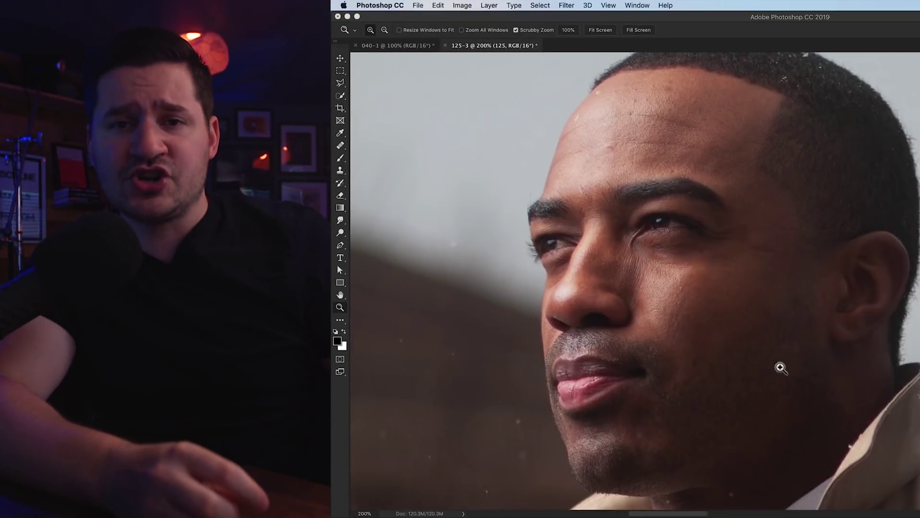
key("super+minus")
key("super+minus")
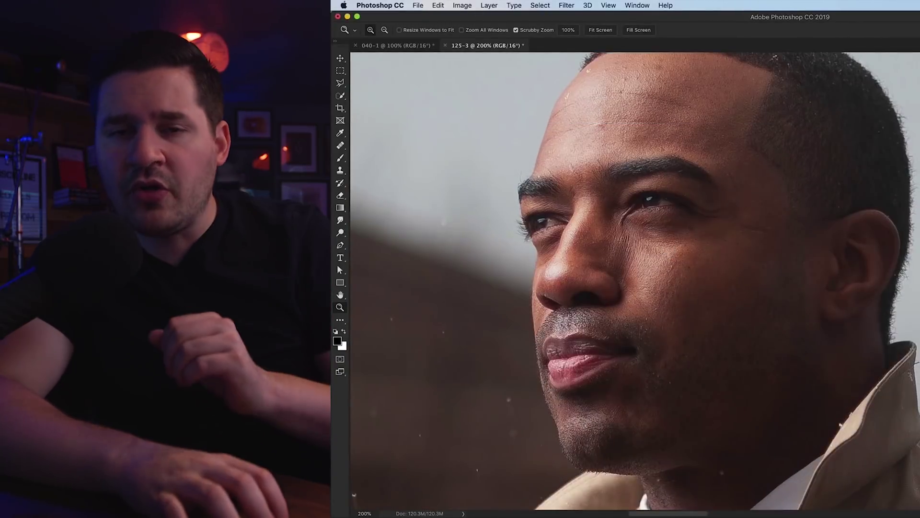
Stamp the visible layers of 125-3 onto a new layer, desaturate it and apply High Pass with a 2.5-pixel radius.
key("super+shift+alt+e")
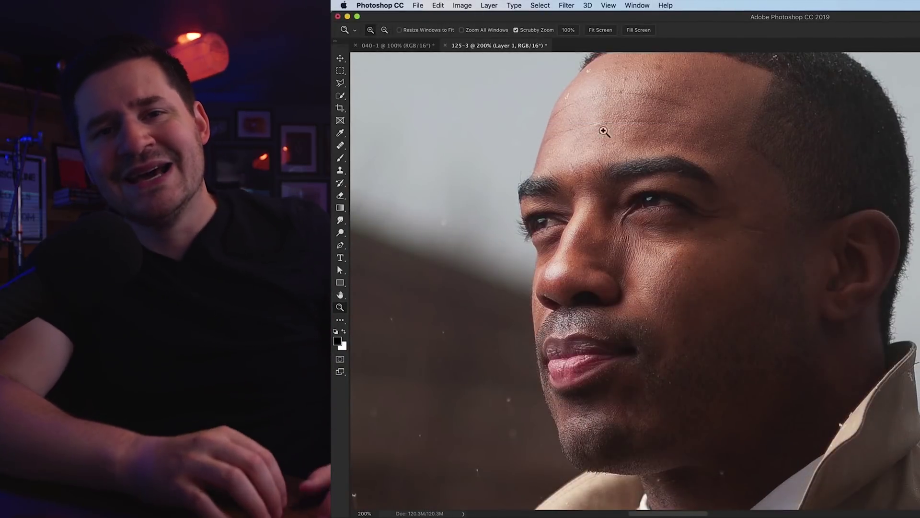
key("super+shift+u")
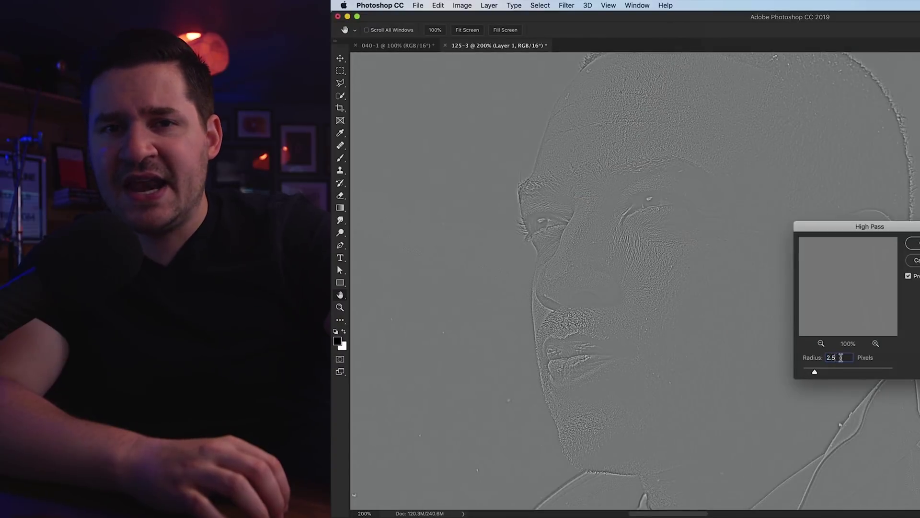
key("Return")
key("super+j")
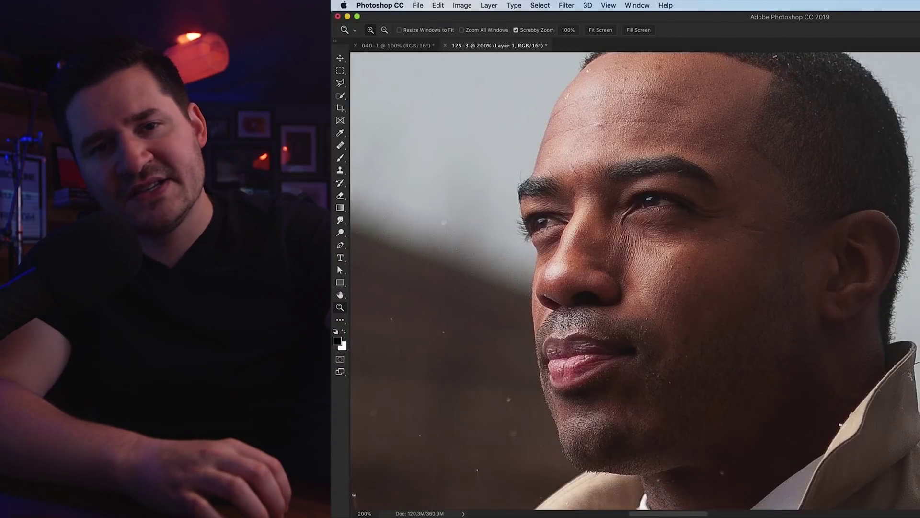